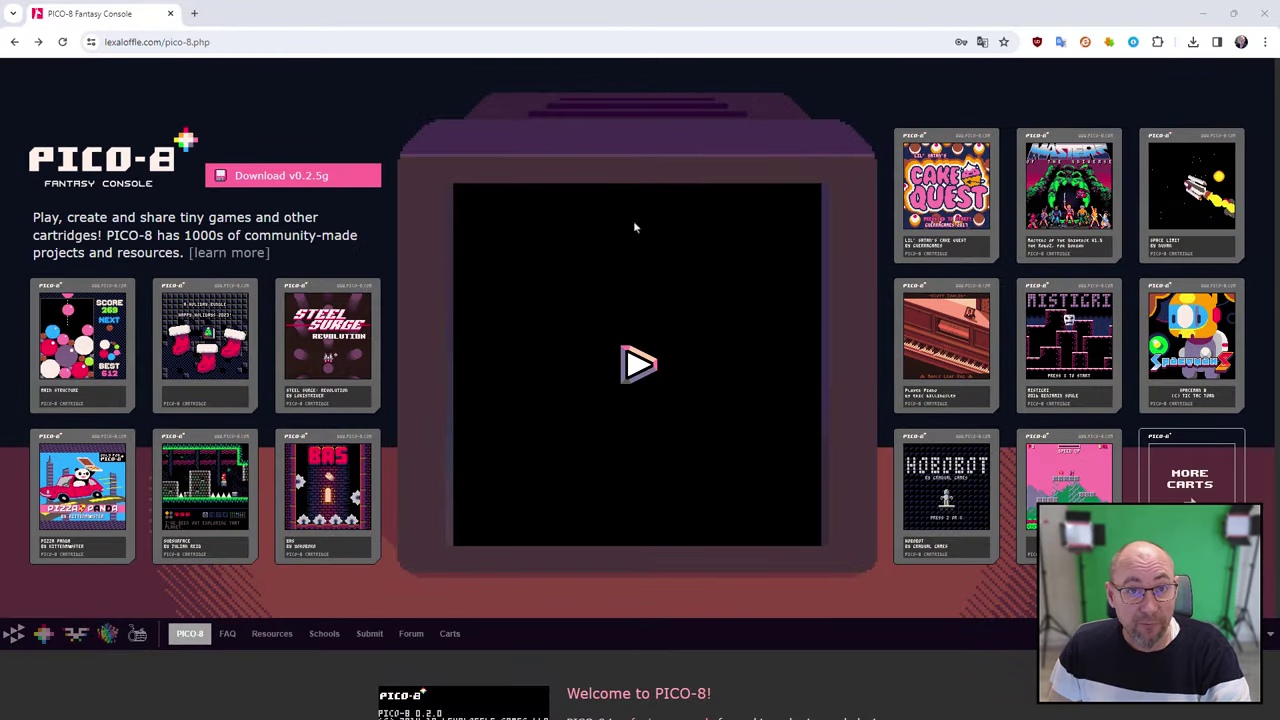
- Start the featured Subsurface cart, continue past its title menu, and move the character right
click(636, 370)
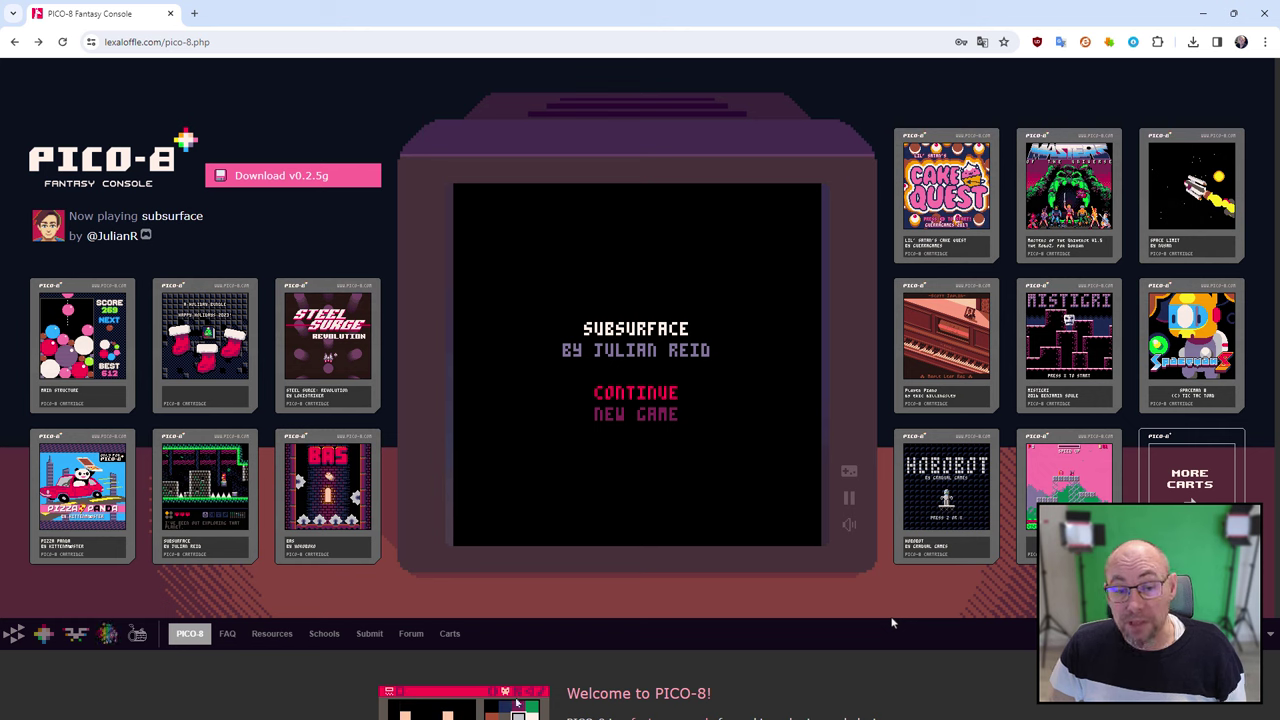
key(x)
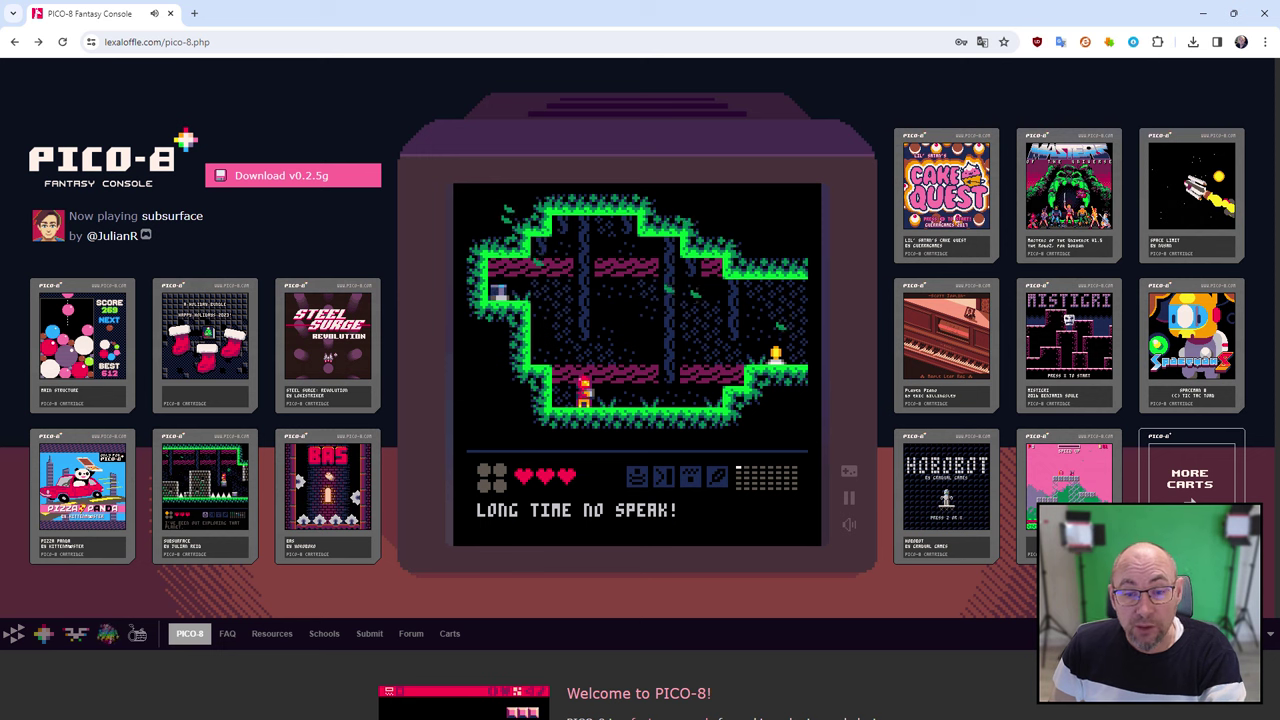
key(Right)
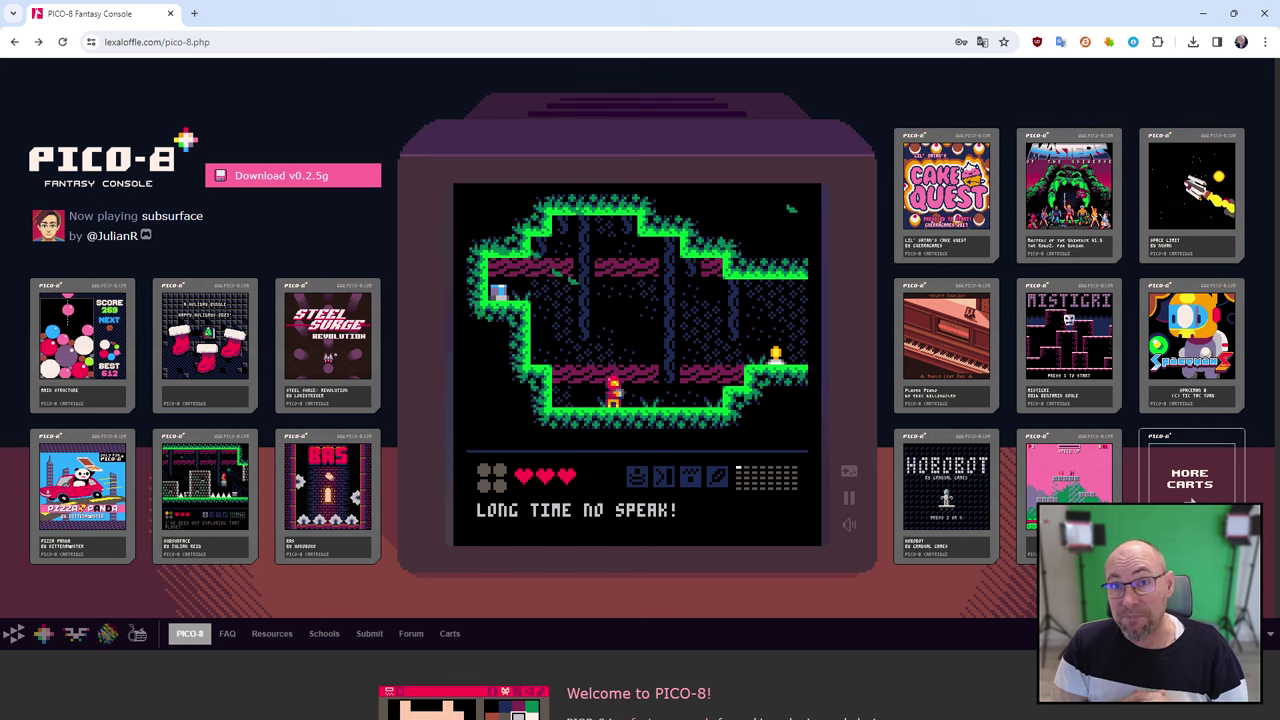
scroll(1001, 469, down, 2)
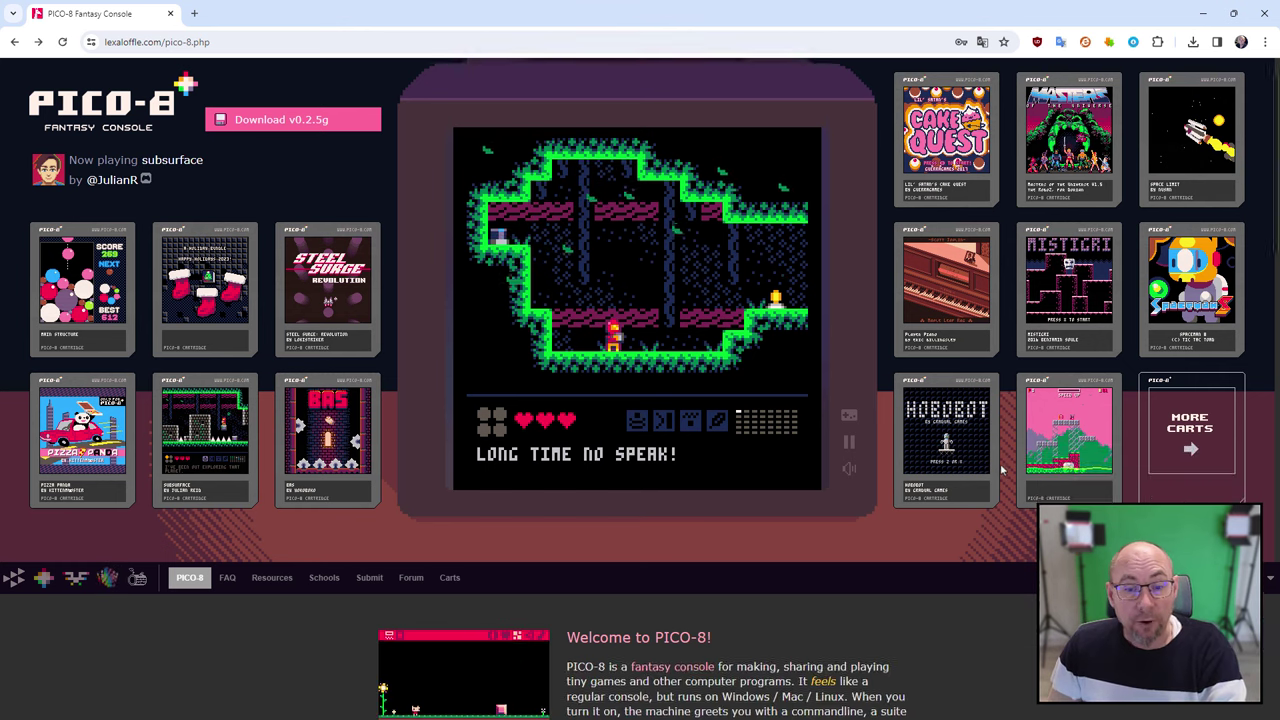
scroll(995, 466, down, 2)
scroll(994, 463, down, 2)
scroll(987, 466, down, 1)
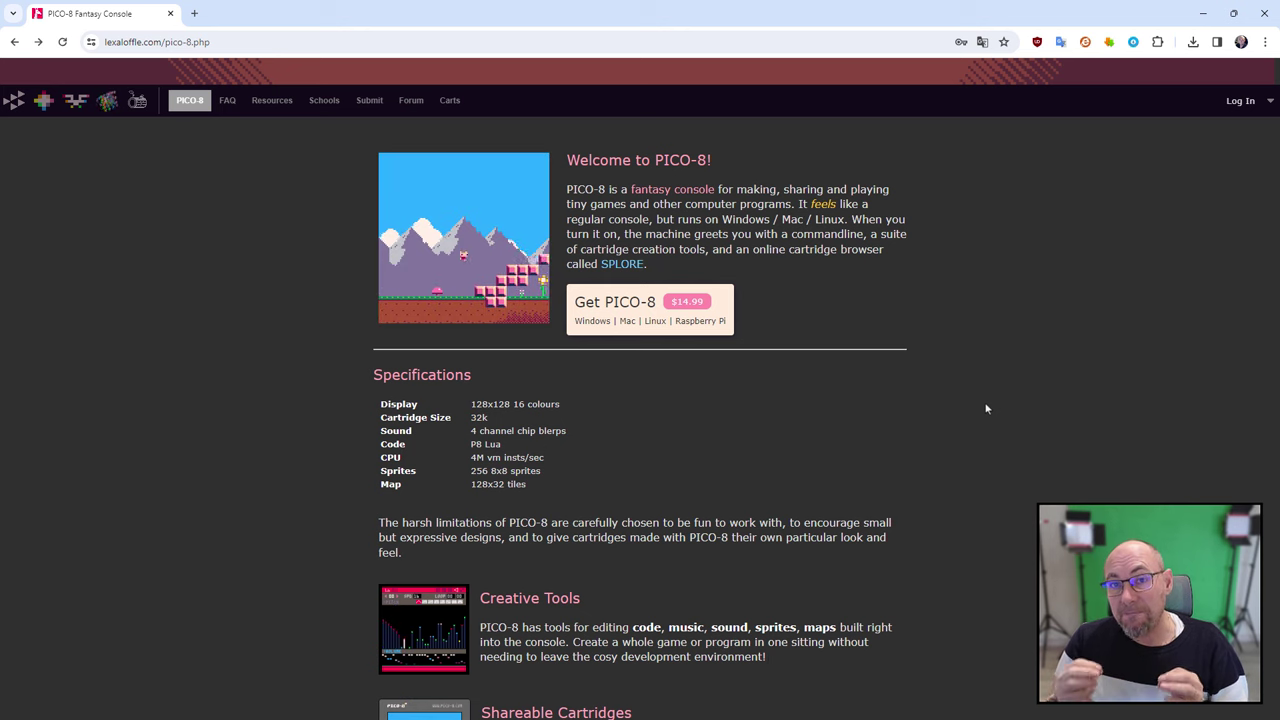
scroll(943, 409, up, 4)
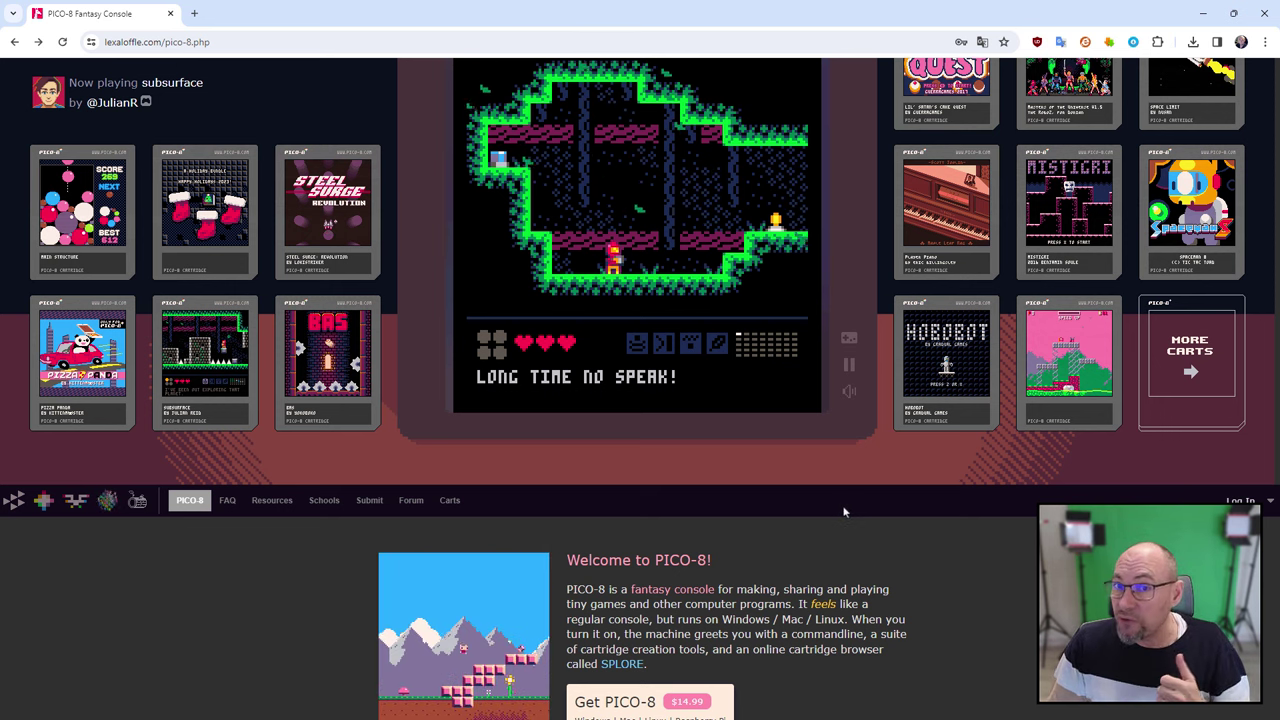
scroll(843, 510, down, 4)
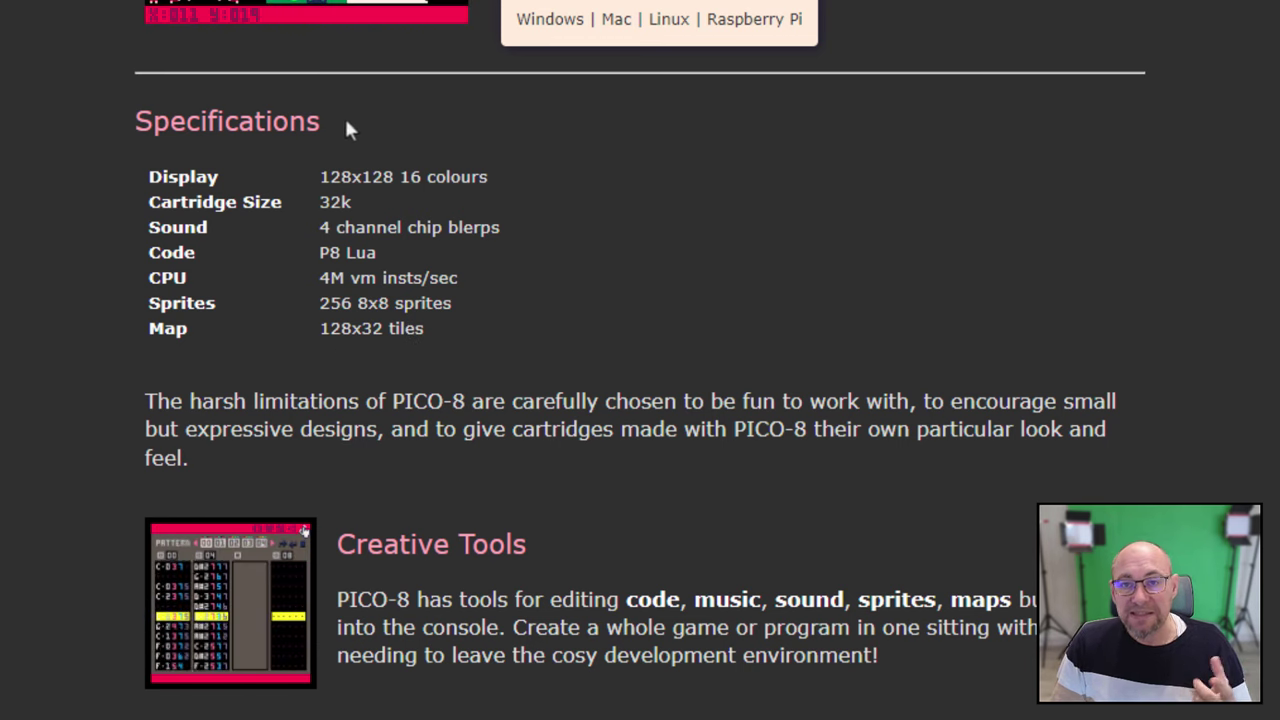
drag(322, 176, 520, 177)
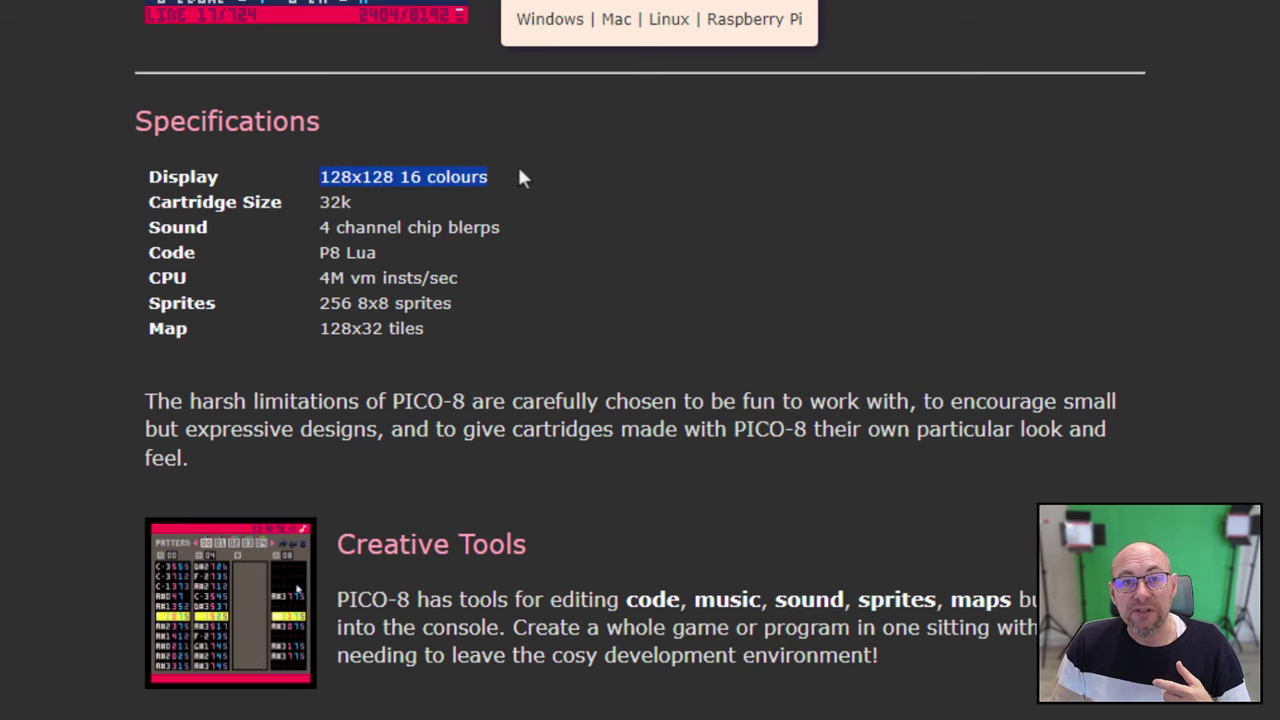
click(666, 282)
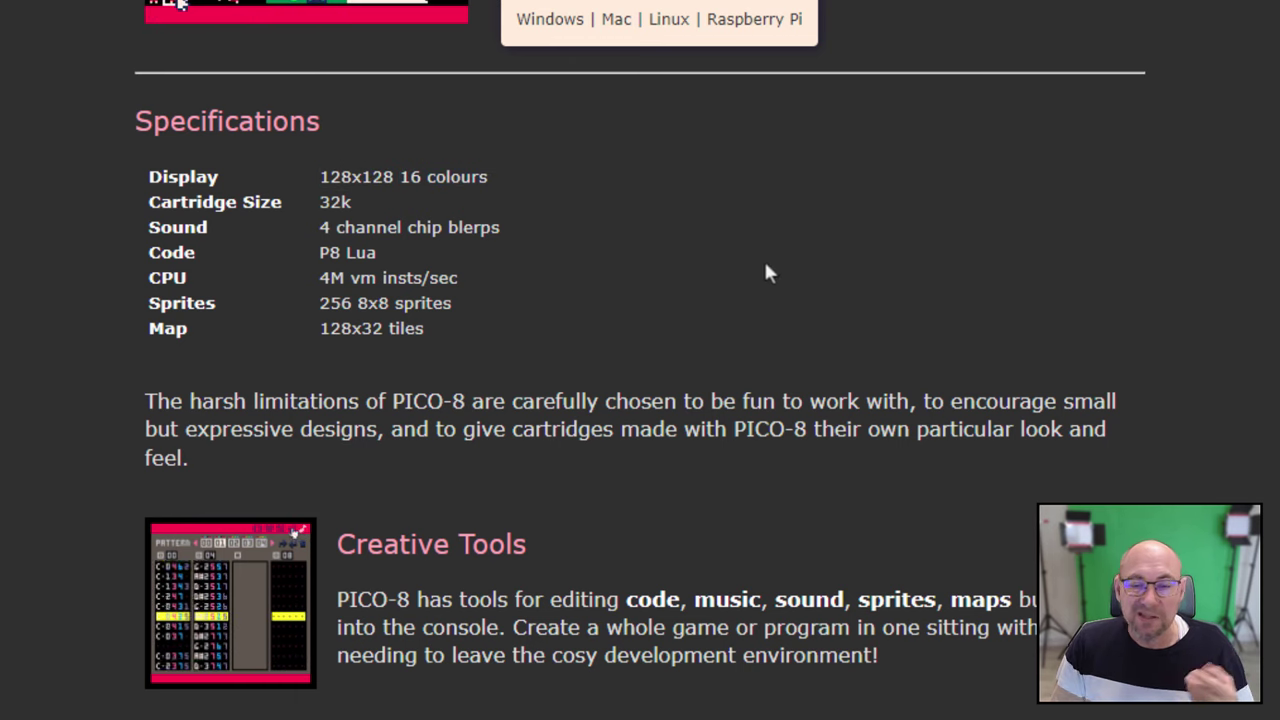
scroll(748, 272, down, 4)
scroll(747, 264, down, 1)
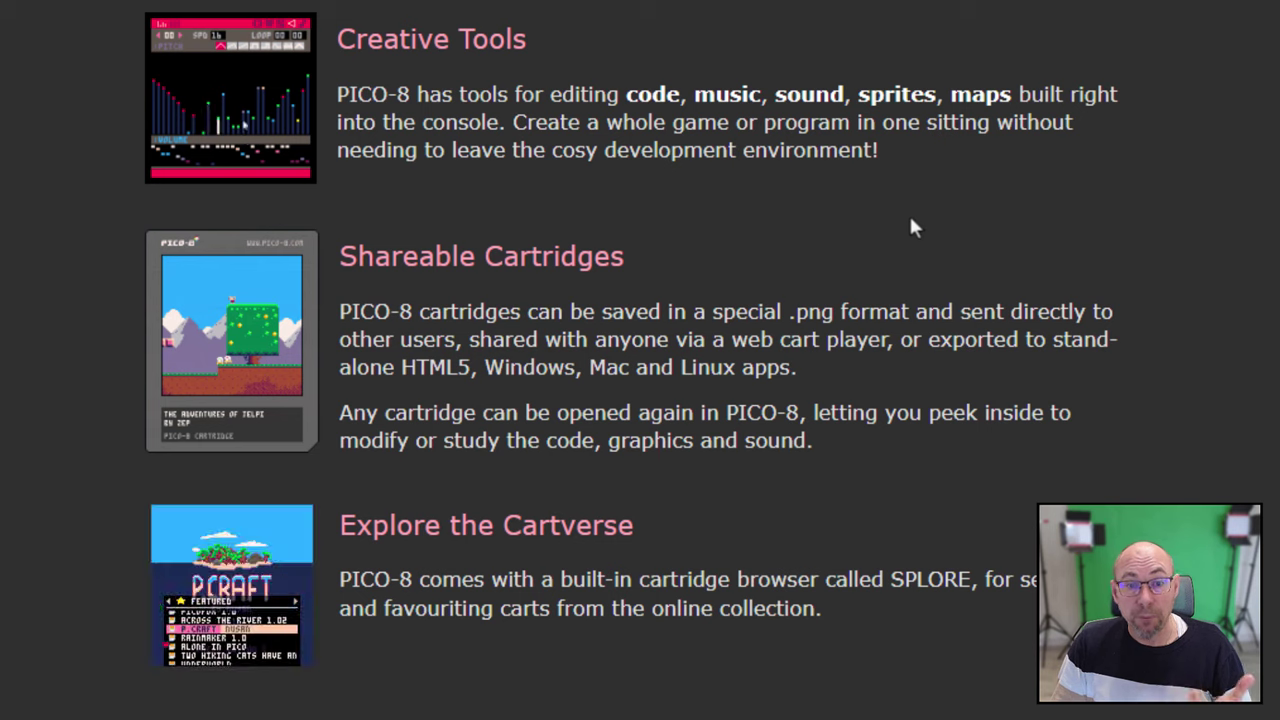
scroll(868, 214, down, 2)
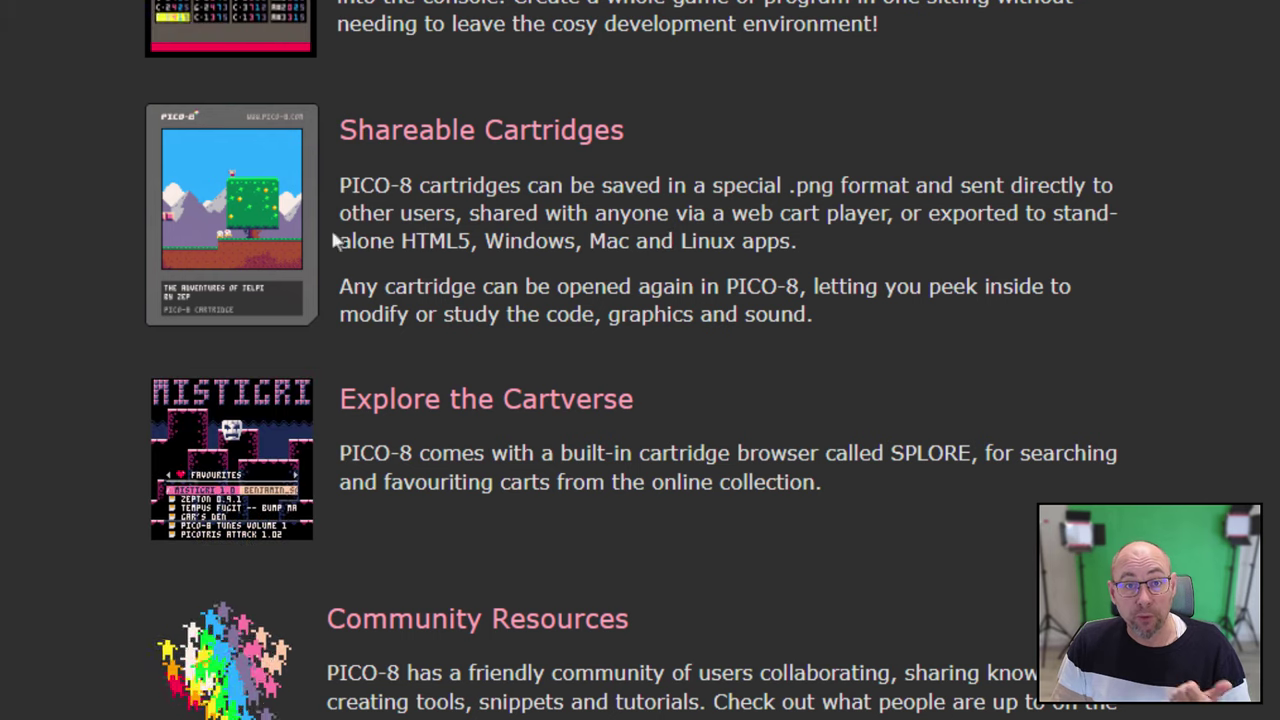
scroll(655, 225, down, 4)
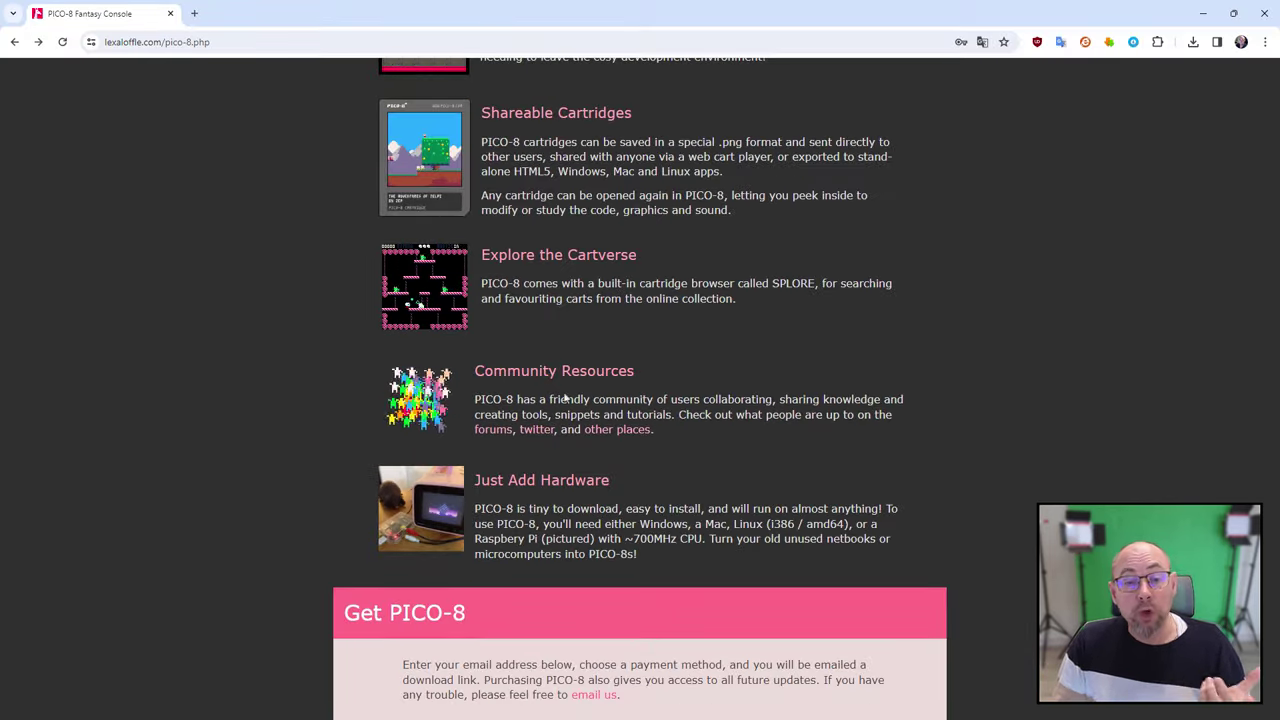
- Scroll down to the purchase box and back to the top of the lexaloffle page
scroll(565, 413, down, 3)
scroll(630, 420, down, 1)
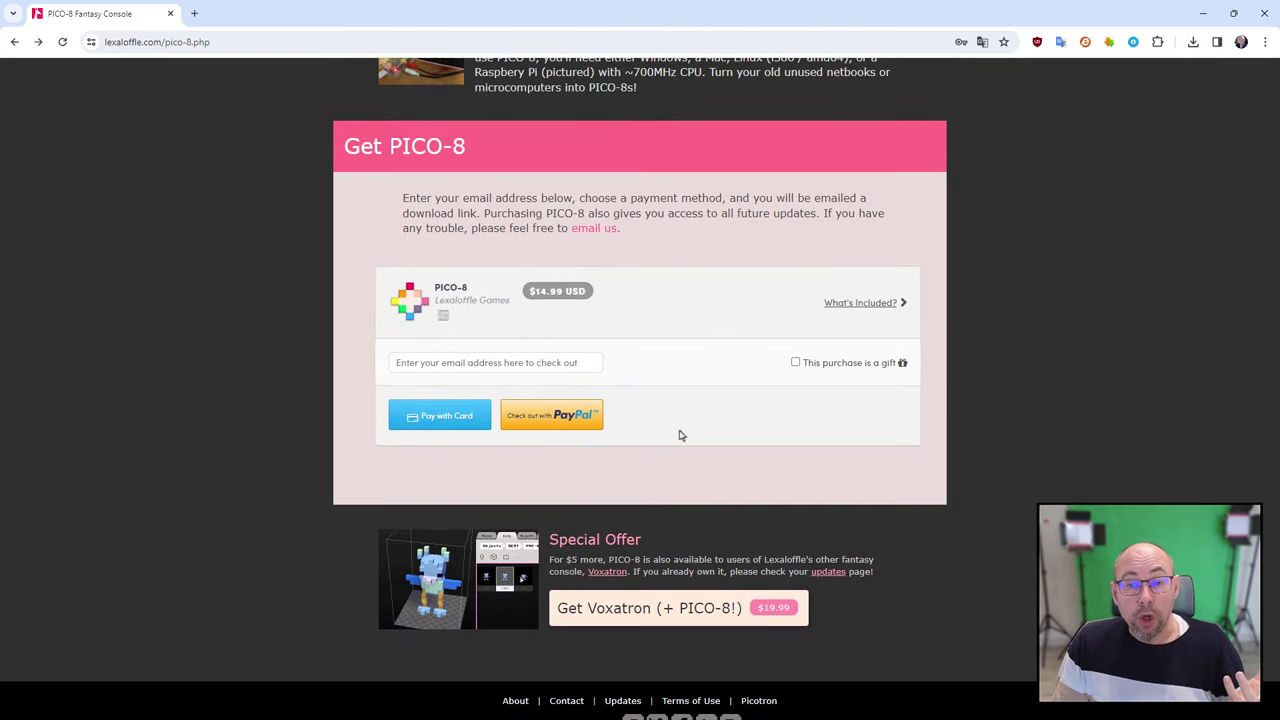
scroll(677, 434, up, 10)
scroll(677, 434, up, 7)
scroll(677, 434, up, 3)
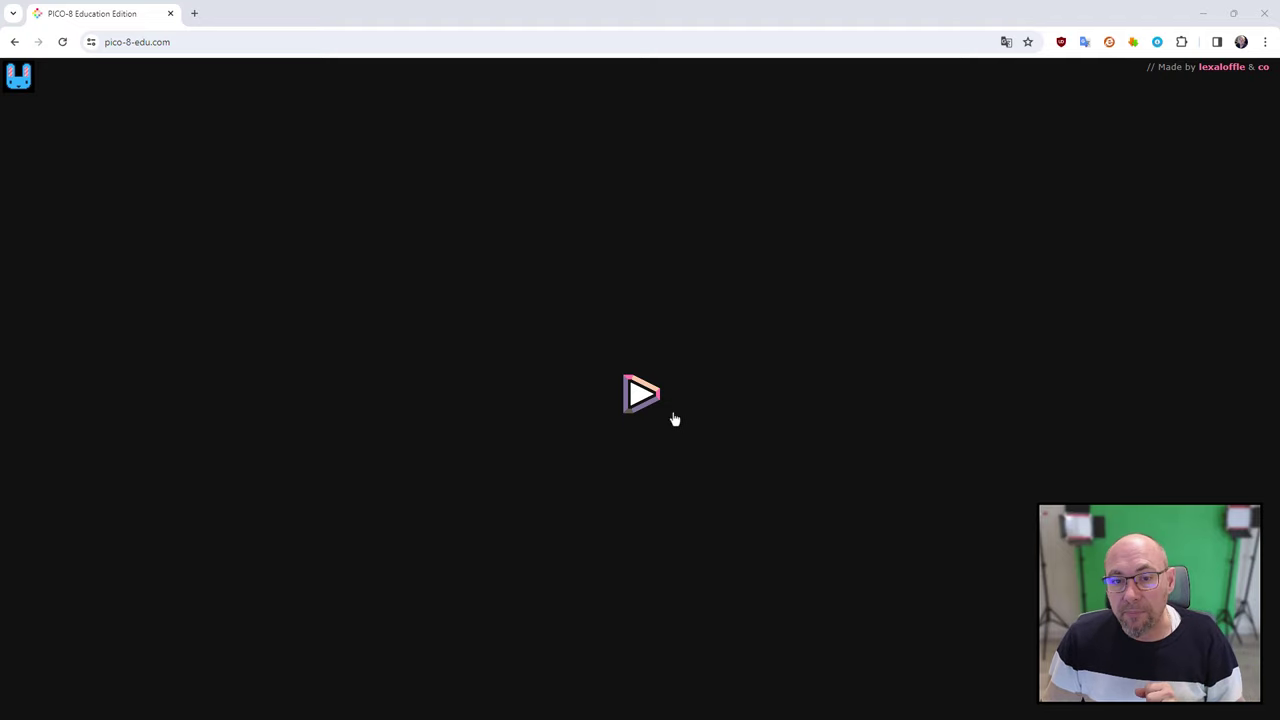
- Boot the Education Edition console and run HELP to list the help
click(636, 401)
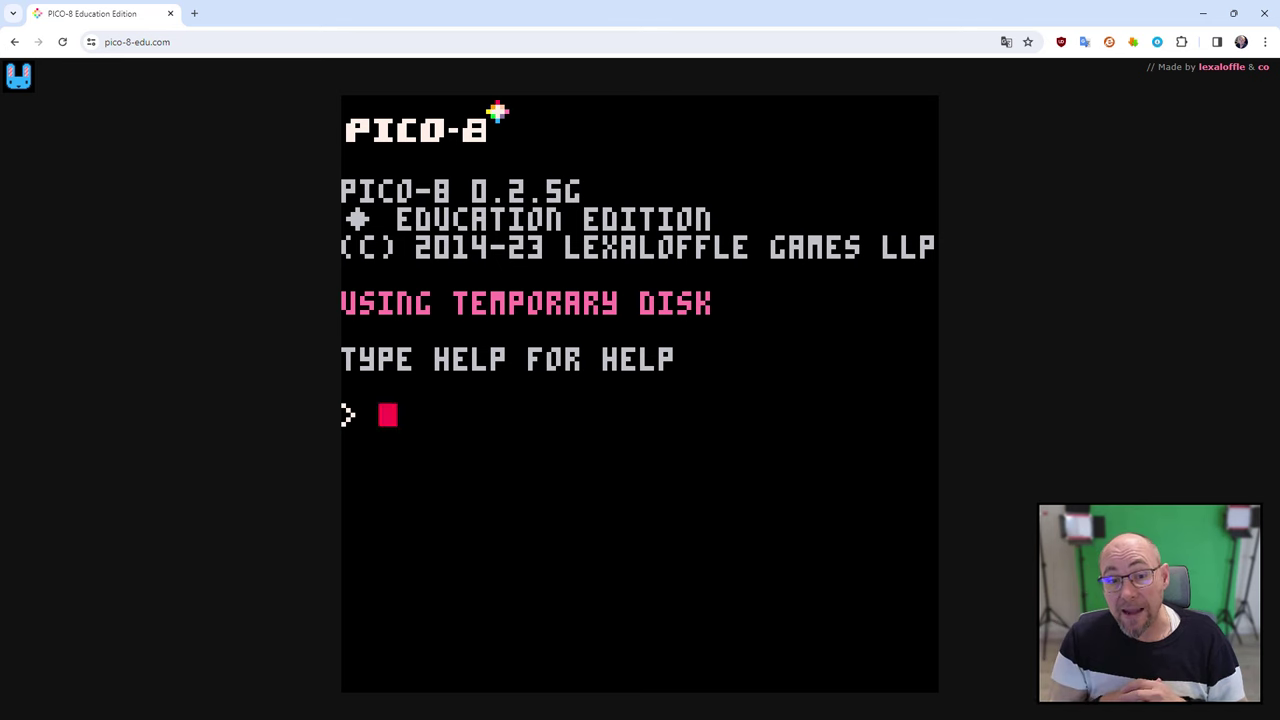
text(HE)
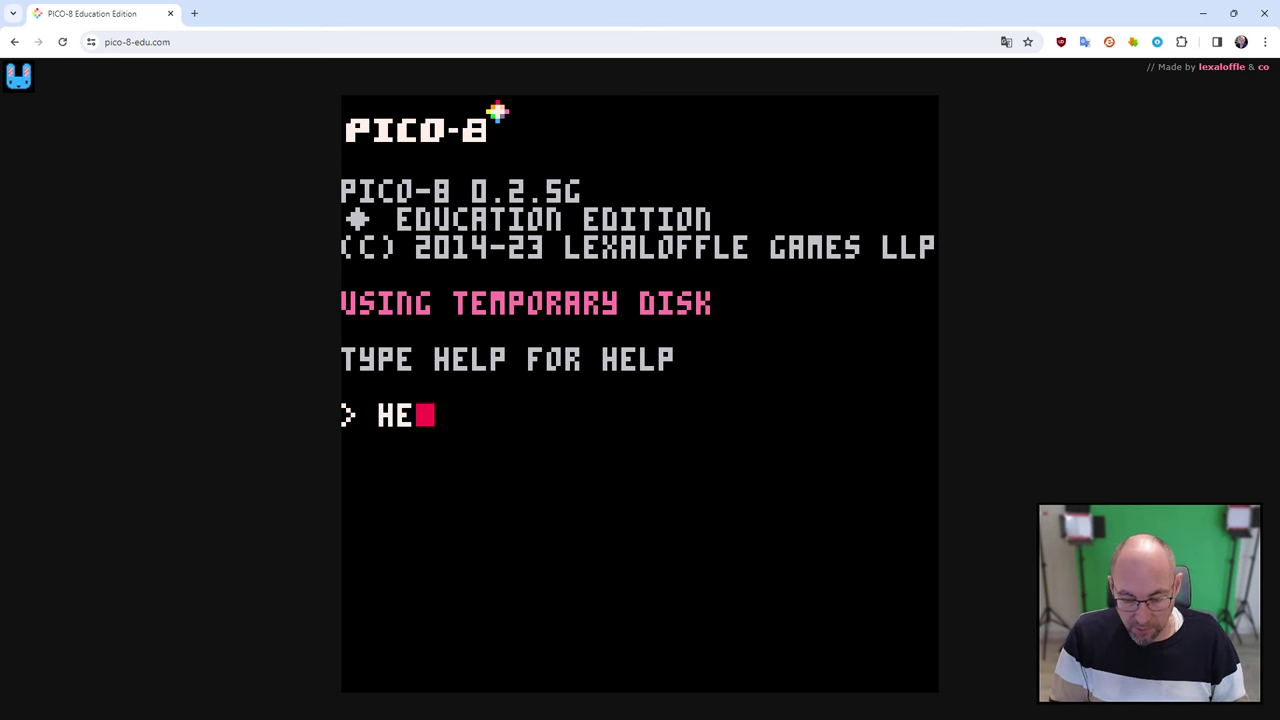
text(LP)
key(Return)
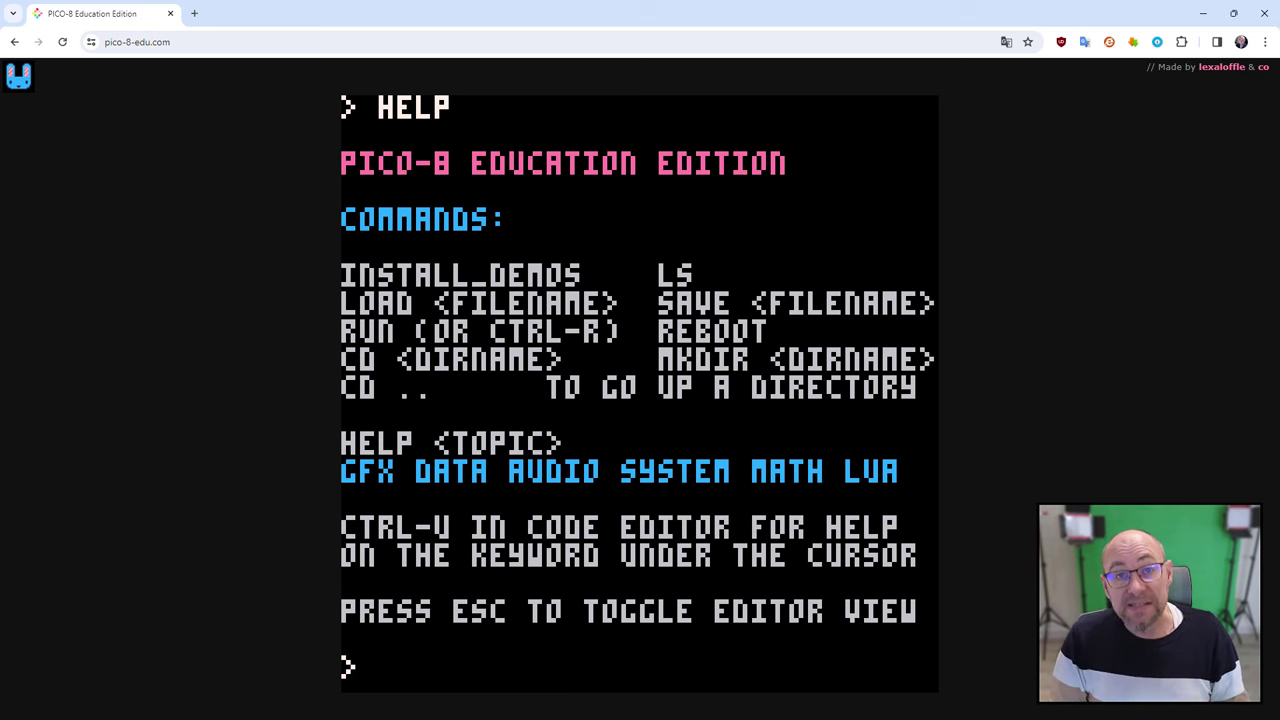
- List the root directory with LS, then clear the console with CLS
text(Ls)
key(Return)
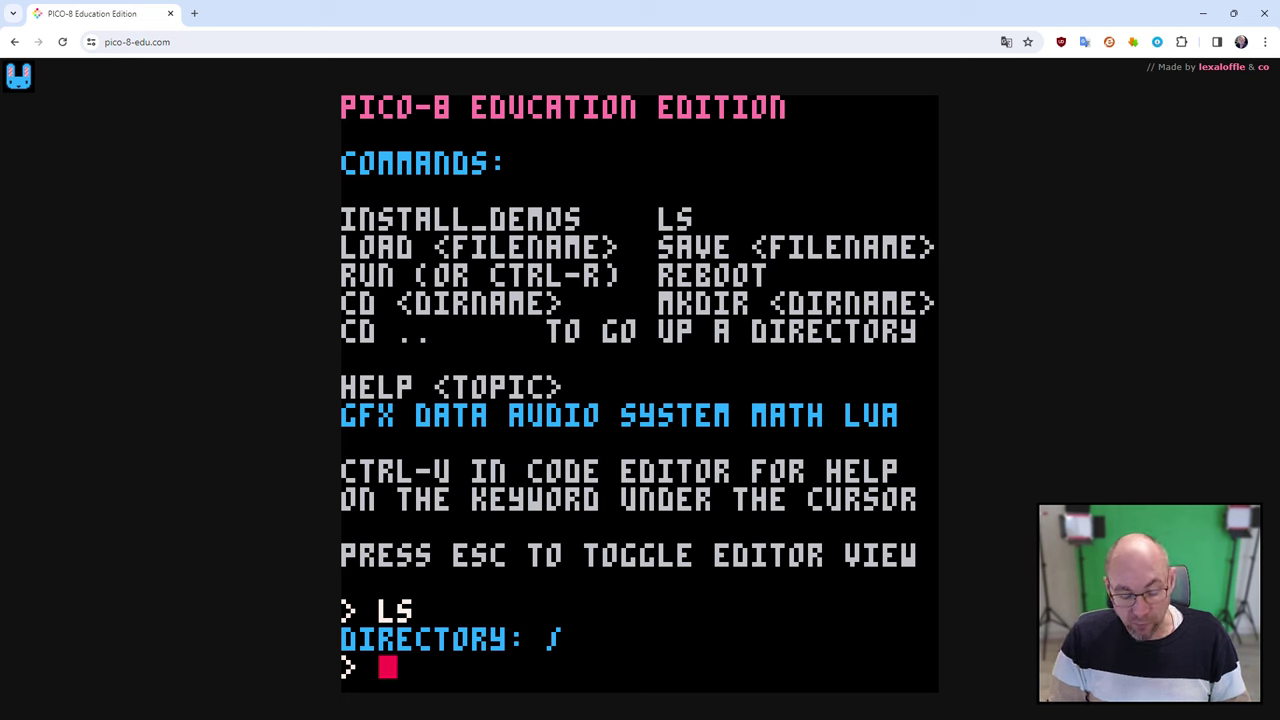
text(cls)
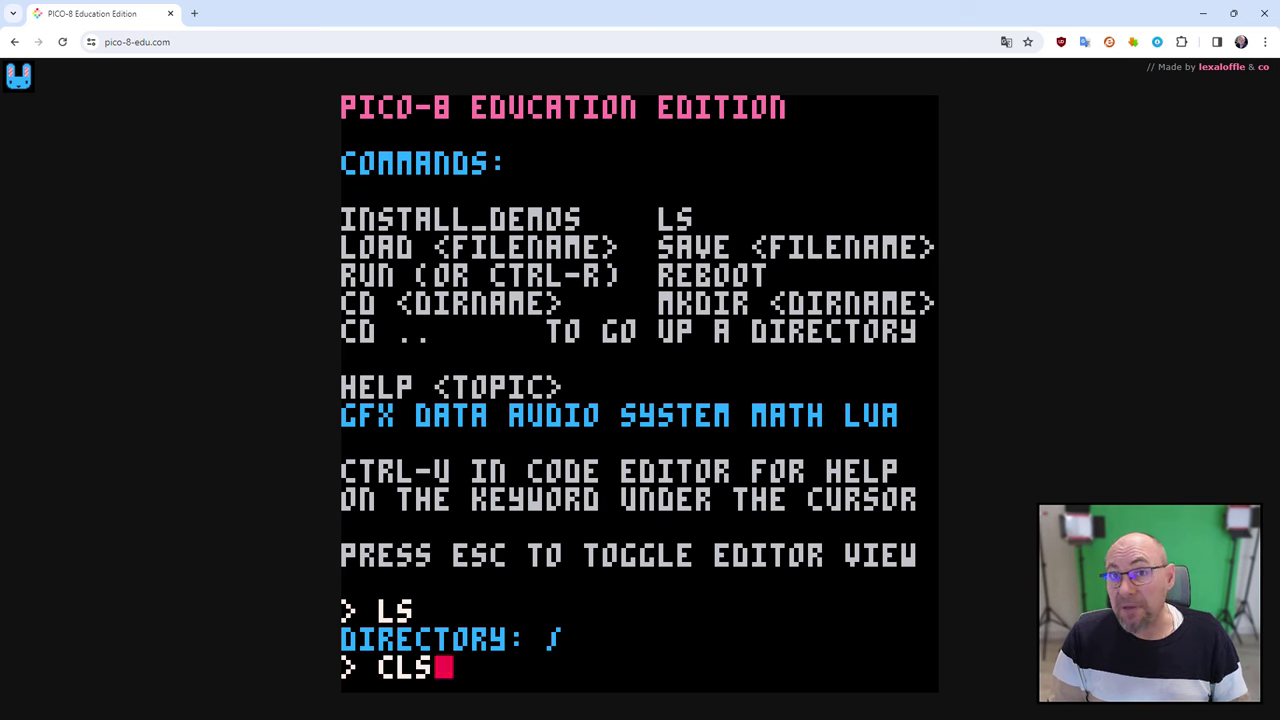
key(Return)
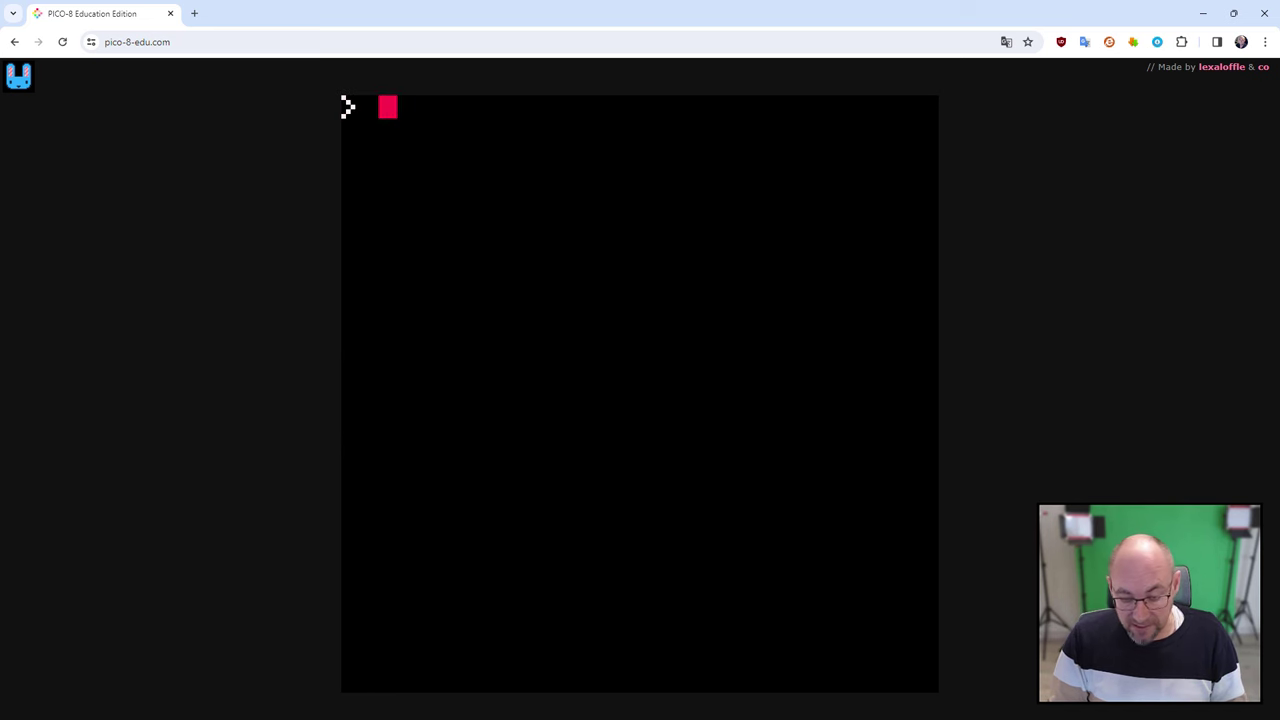
- Show the command help again and save the cart with SAVE JEV
text(help)
key(Return)
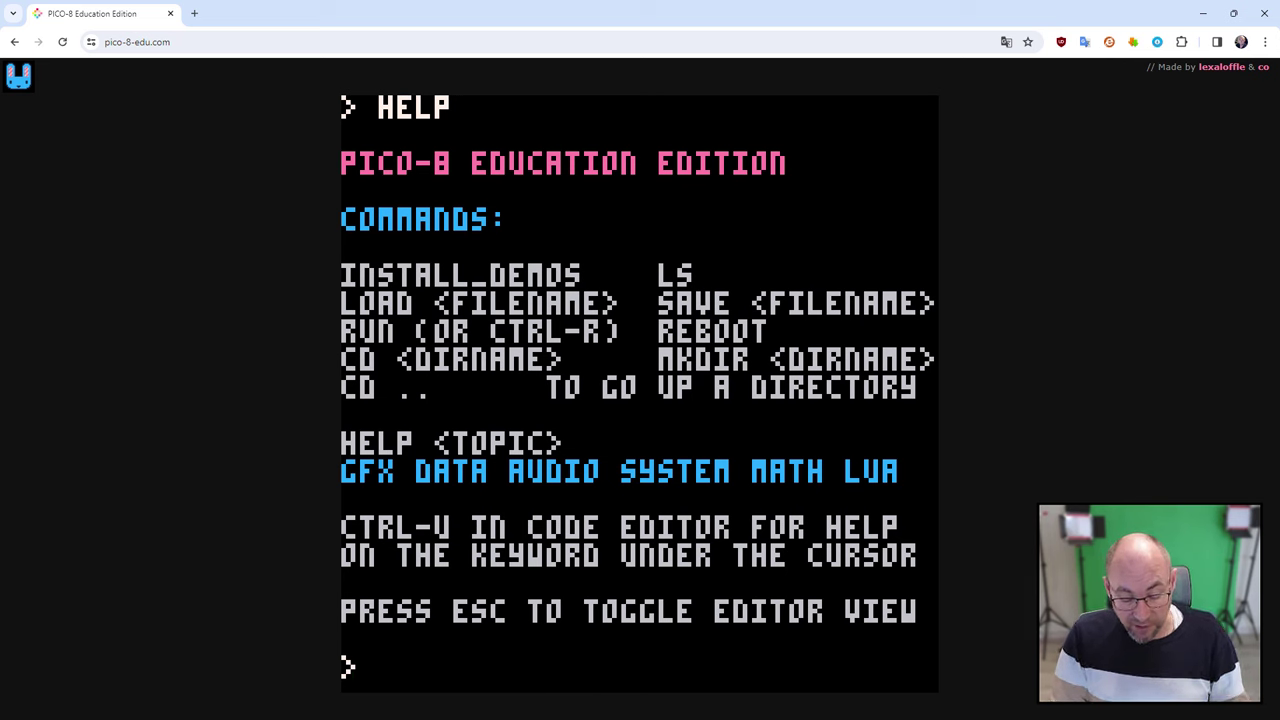
text(SAVE)
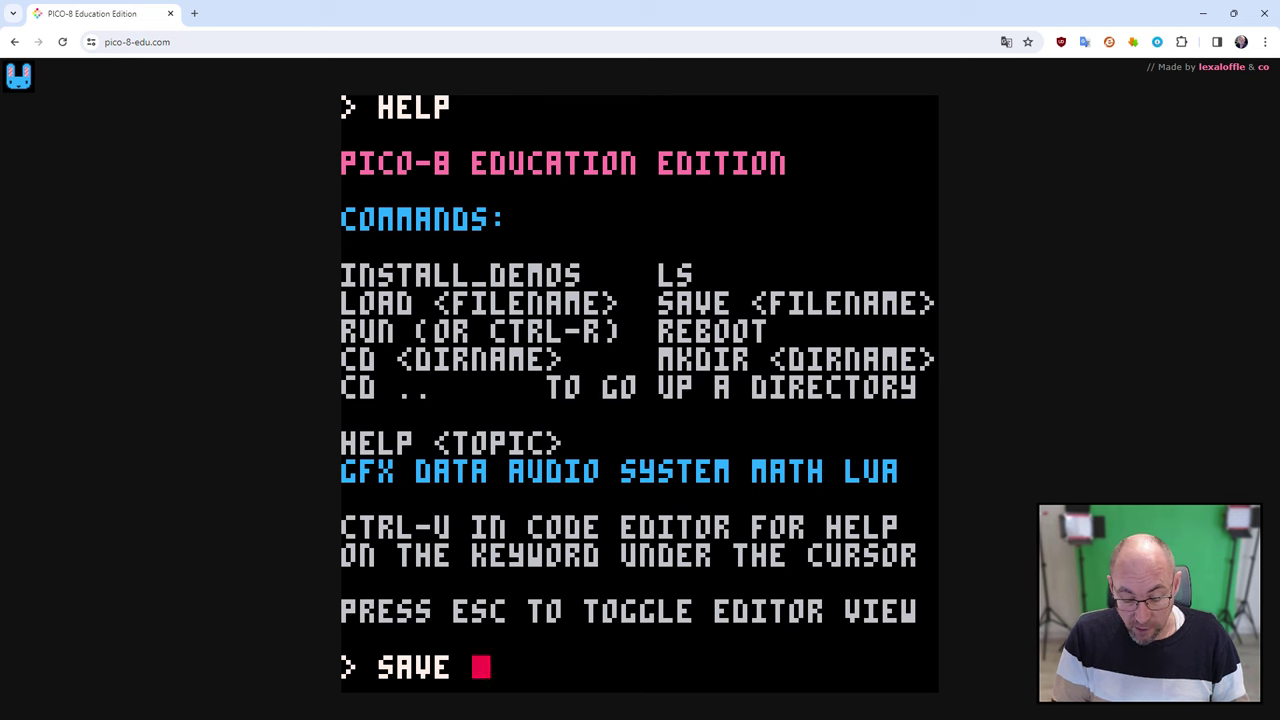
text( JEV)
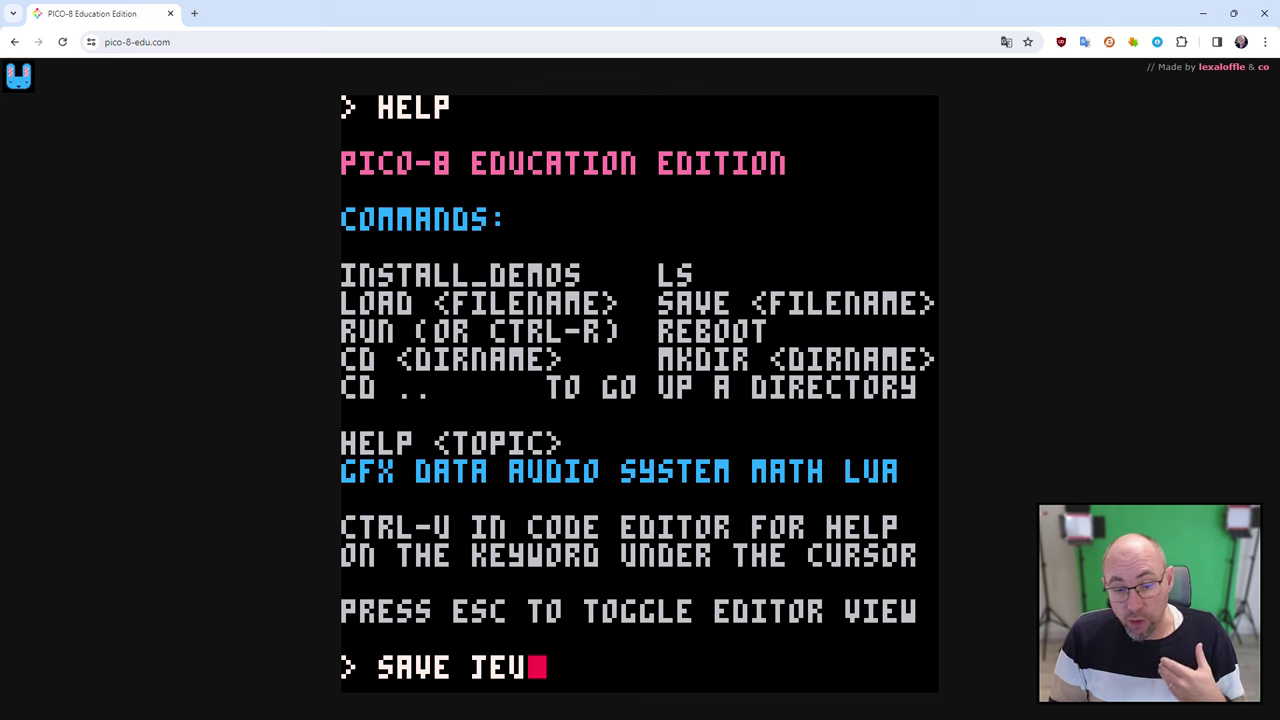
key(Return)
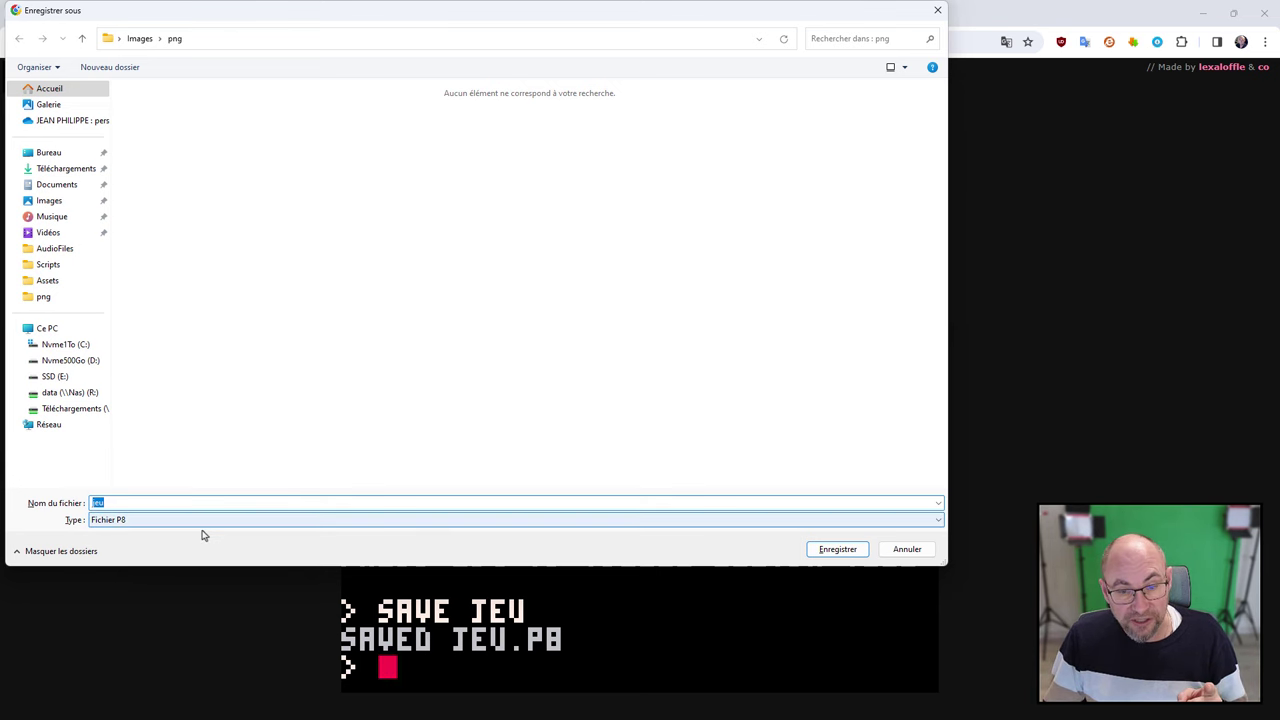
- Cancel the browser's save dialog and erase the unfinished LOAD command
click(912, 552)
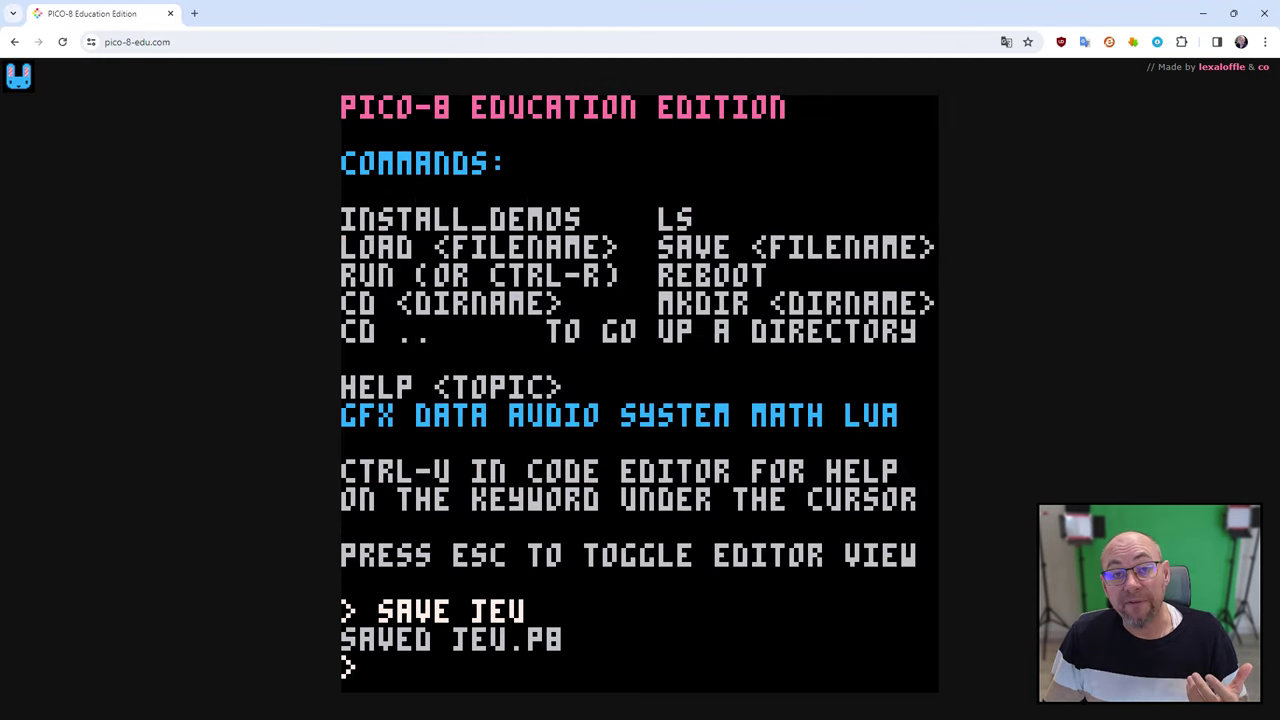
text(load)
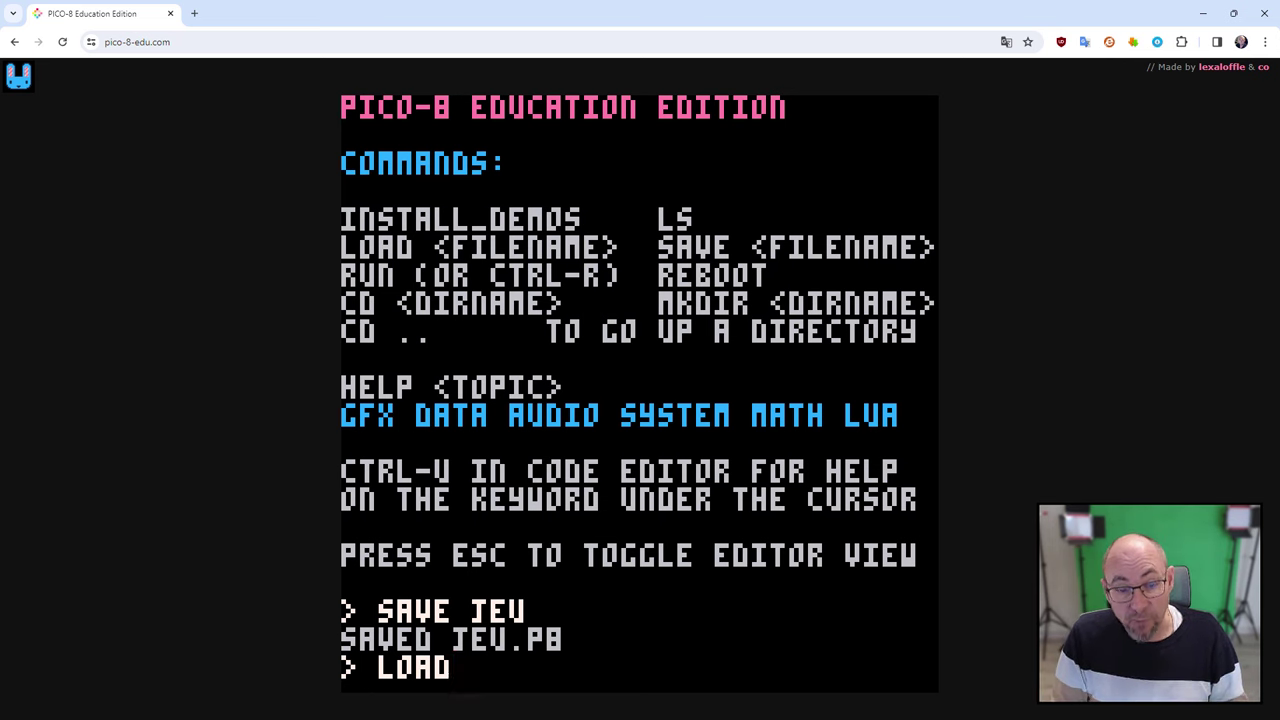
key(BackSpace)
key(BackSpace)
key(BackSpace)
key(BackSpace)
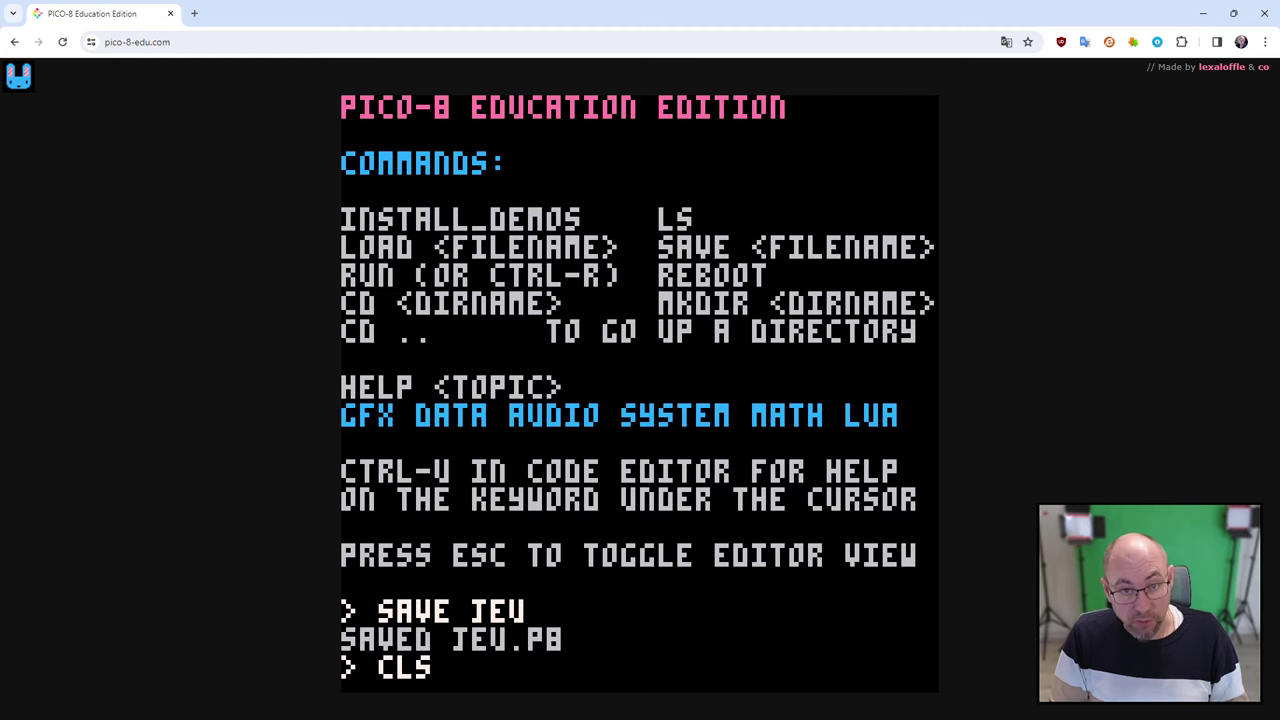
- Clear the console and show the command help
key(Return)
text(help)
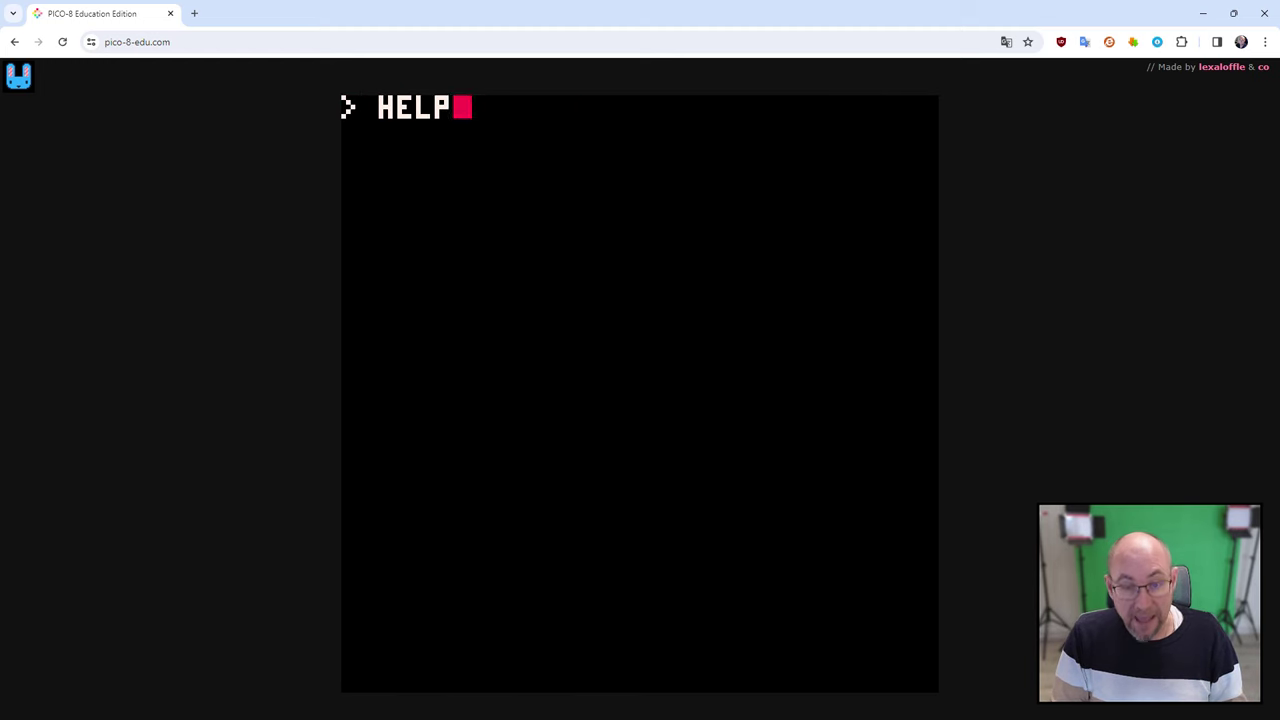
key(Return)
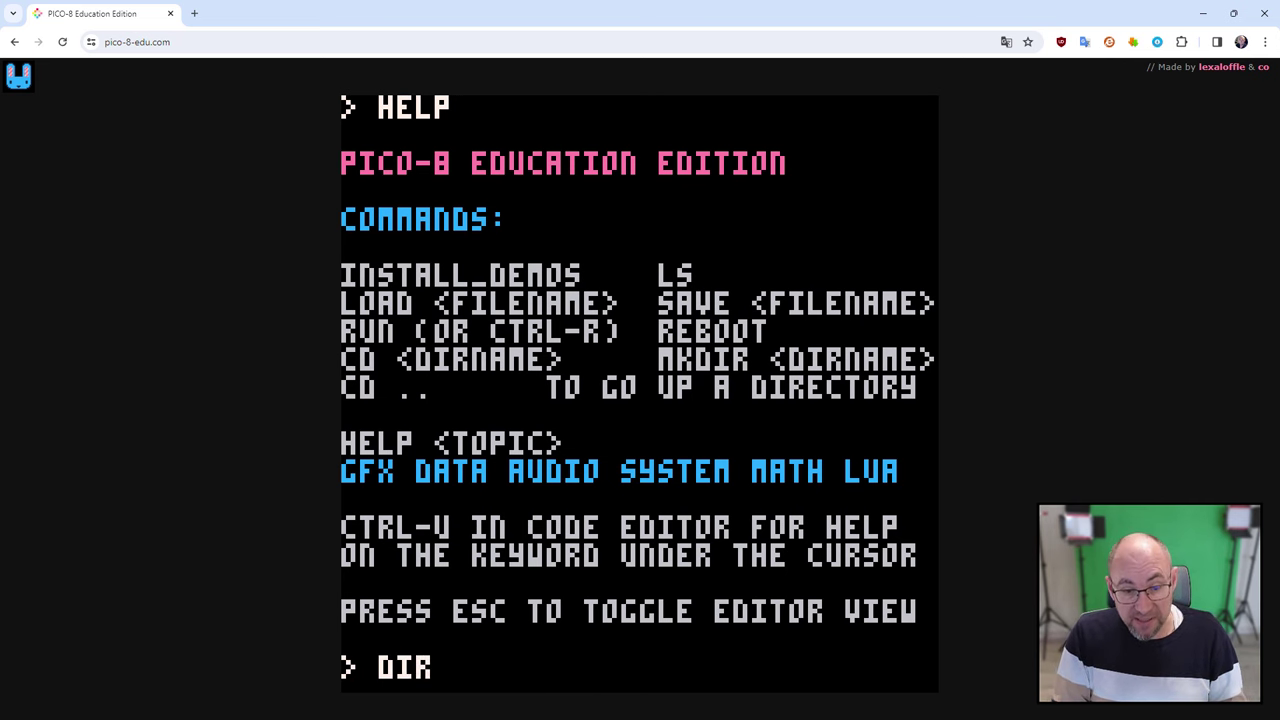
- List the root directory to show jeu.p8, then clear the console with CLS
key(Return)
text(ls)
key(Return)
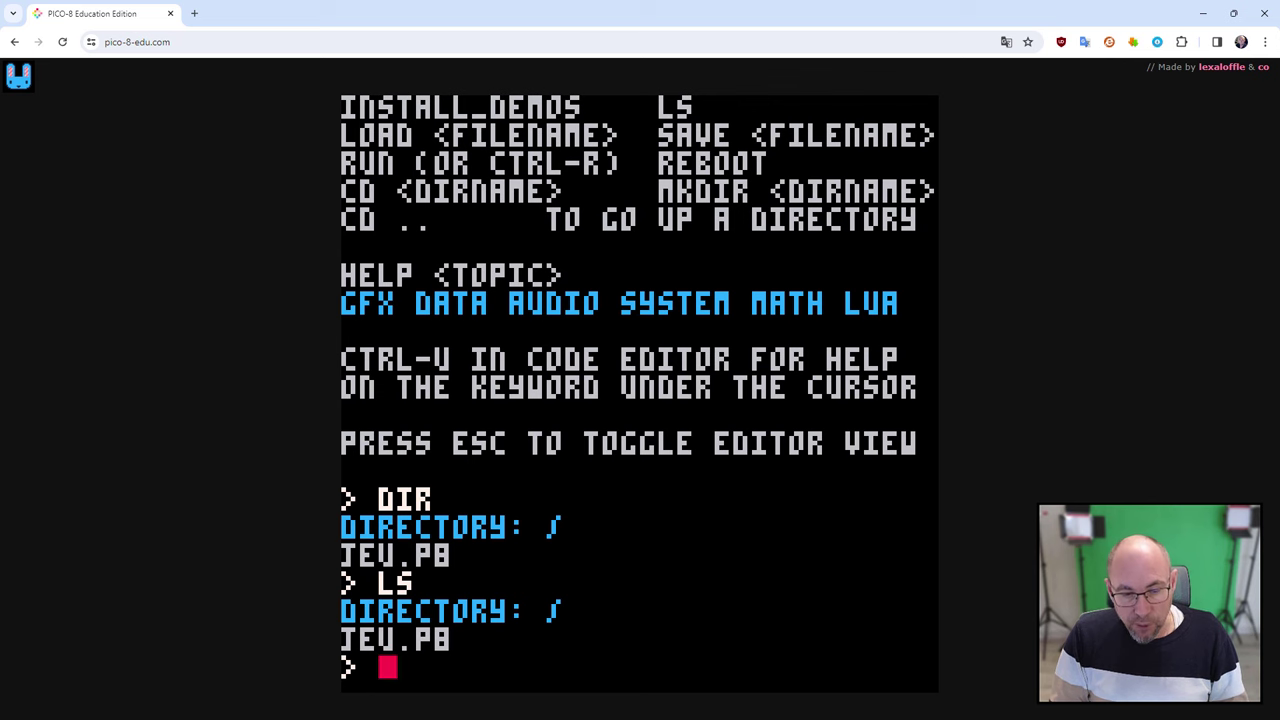
text(cl)
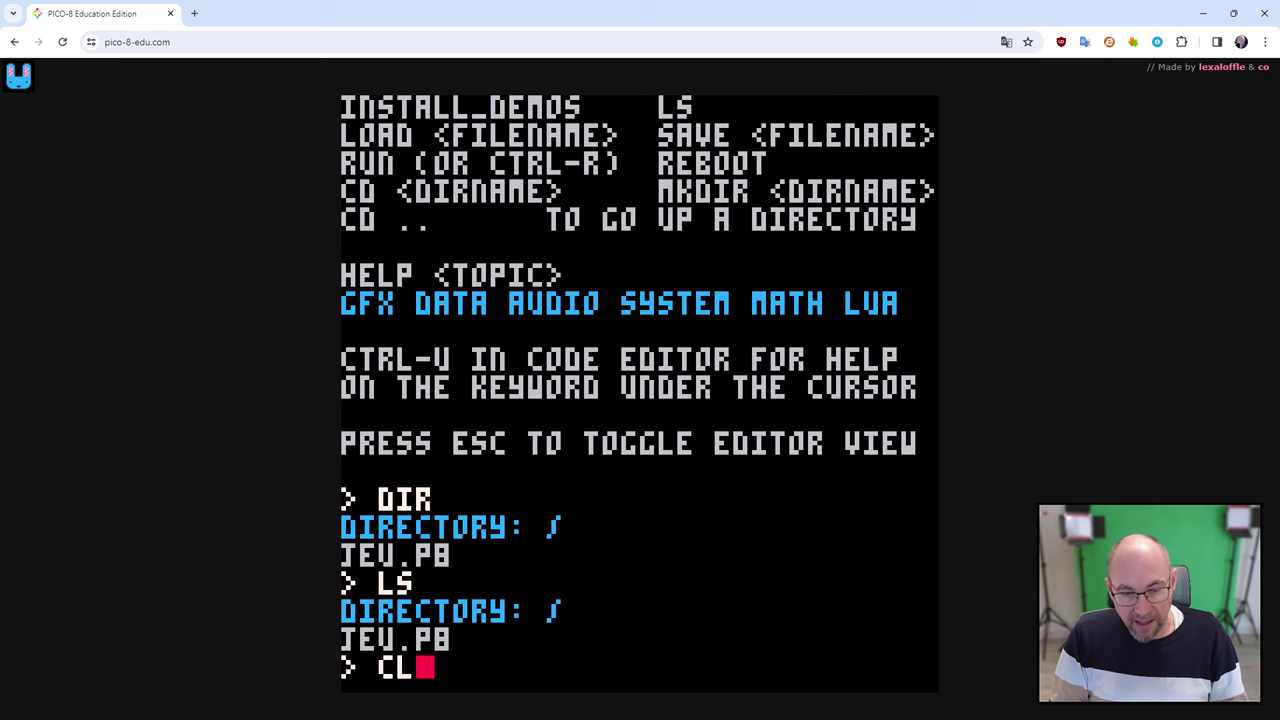
text(s)
key(Return)
- Create the DOSSIER folder, list the directory to confirm it, and change into DOSSIER
text(nk)
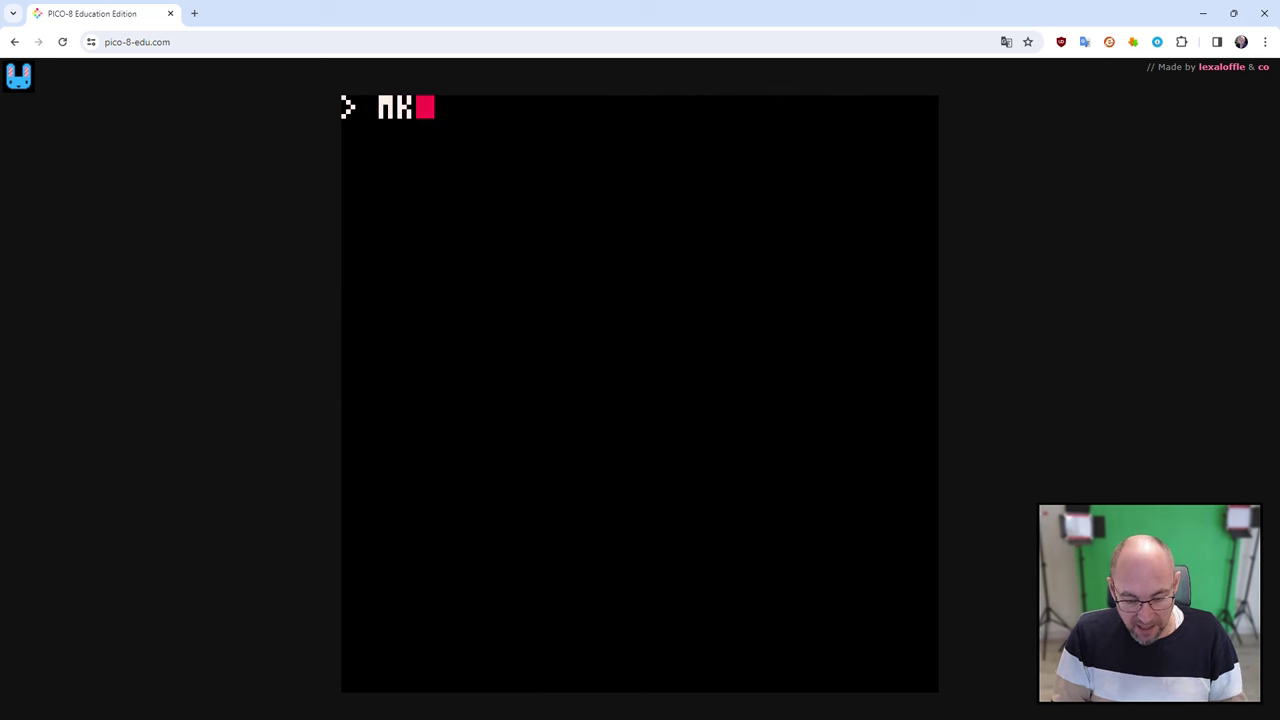
text(dir dossi)
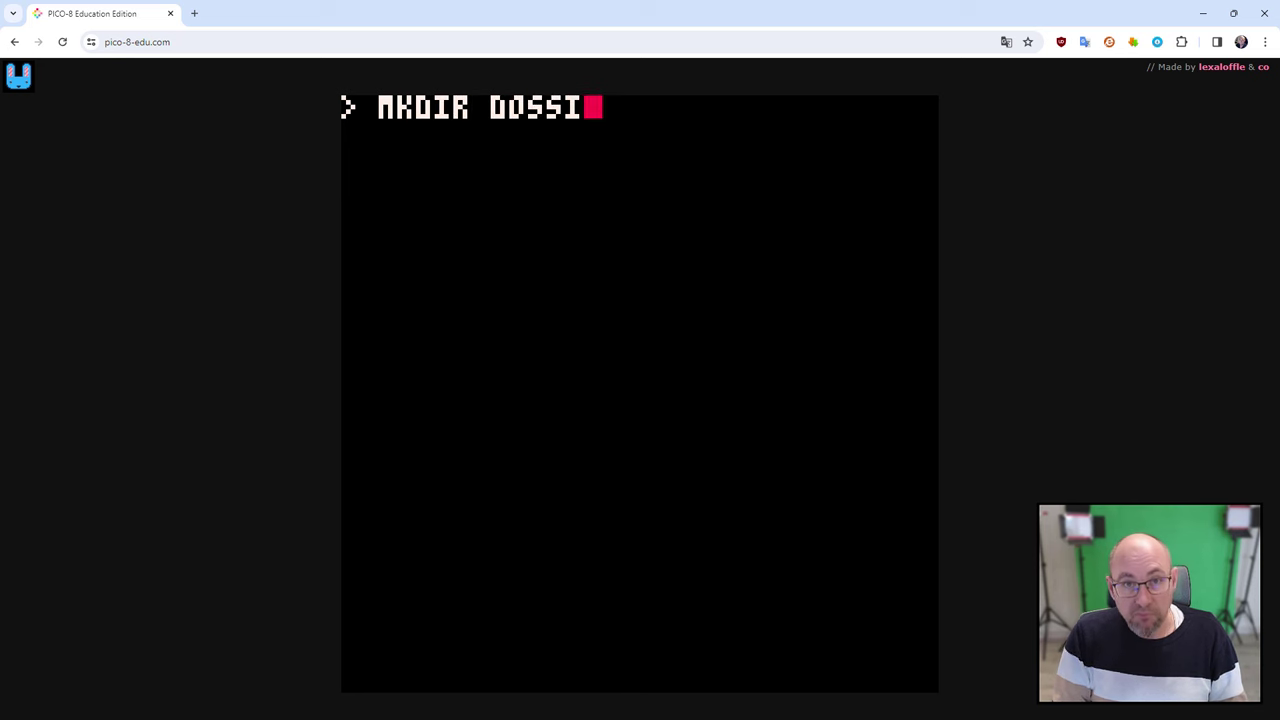
text(er)
key(Return)
text(di)
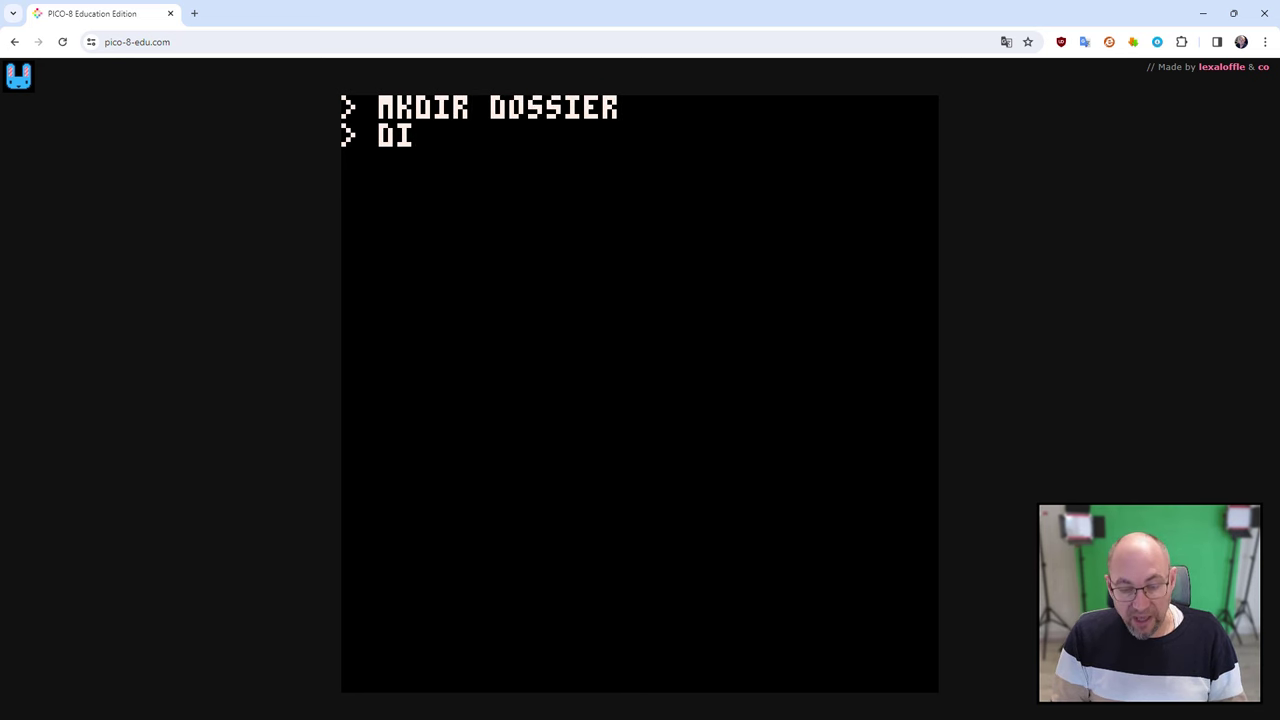
text(r)
key(Return)
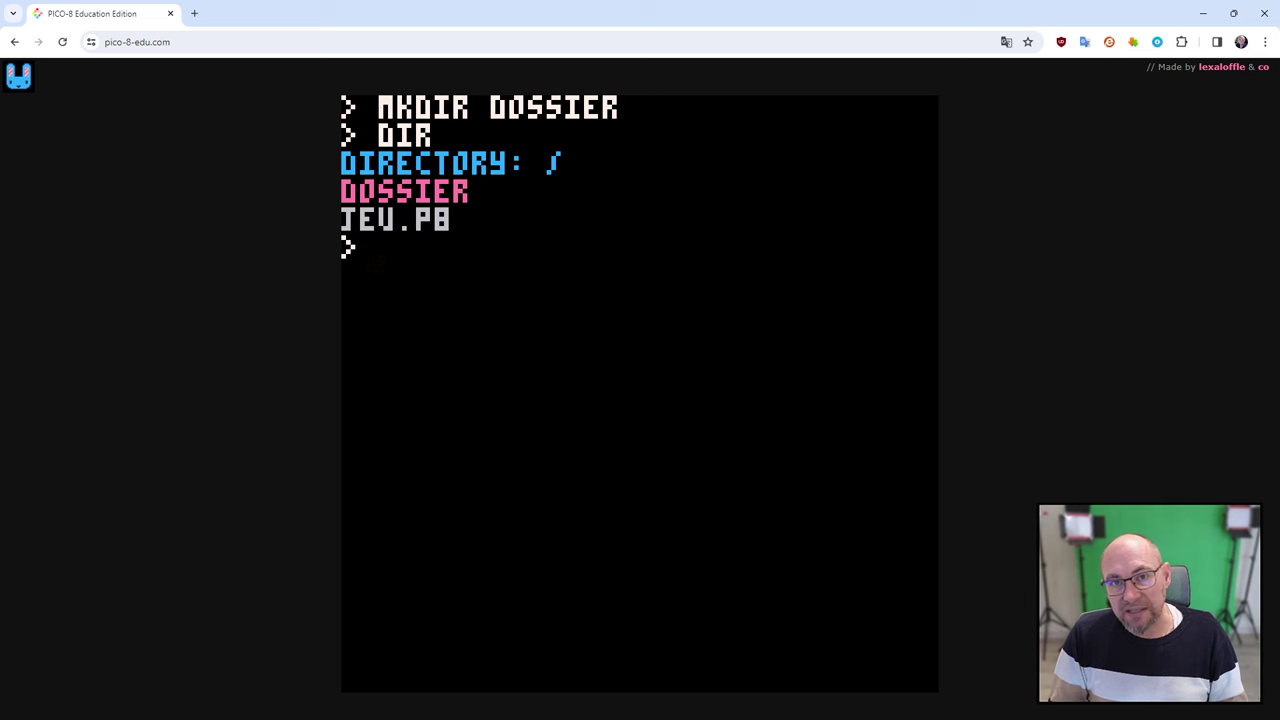
text(cd)
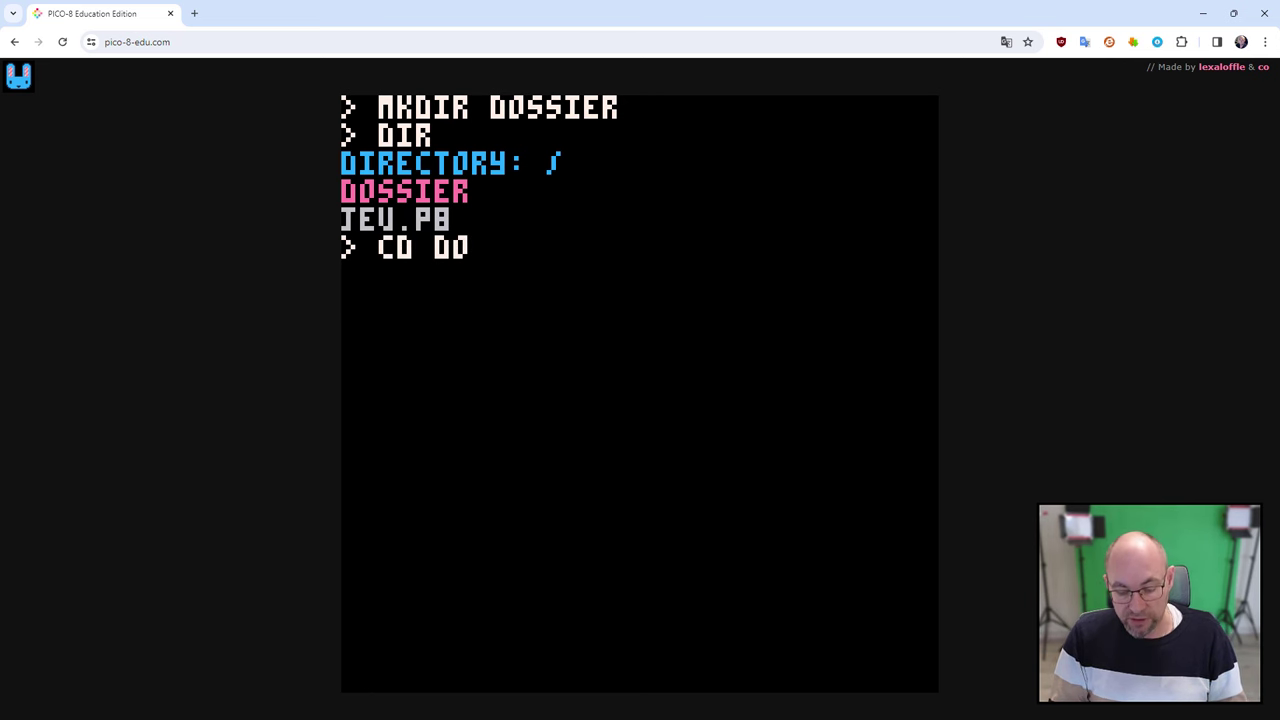
text(ssier)
key(Return)
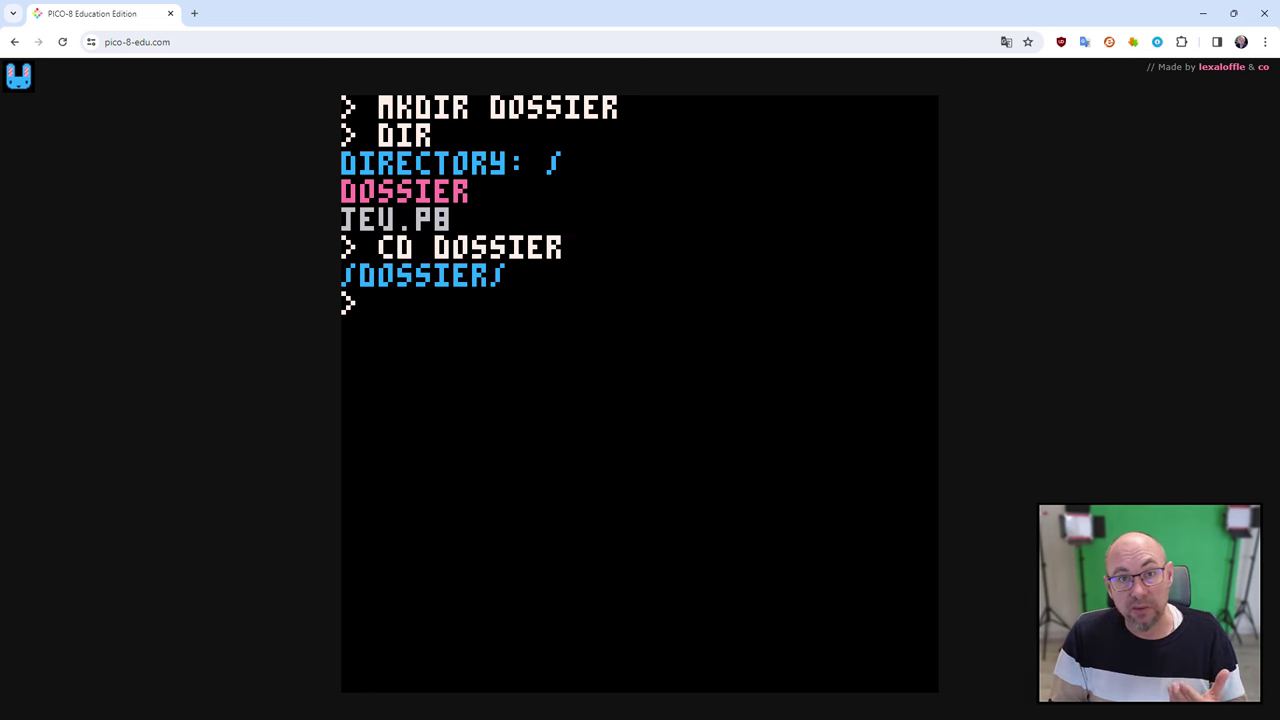
- Return to the root with CD .., list its contents, and clear the console
text(cd)
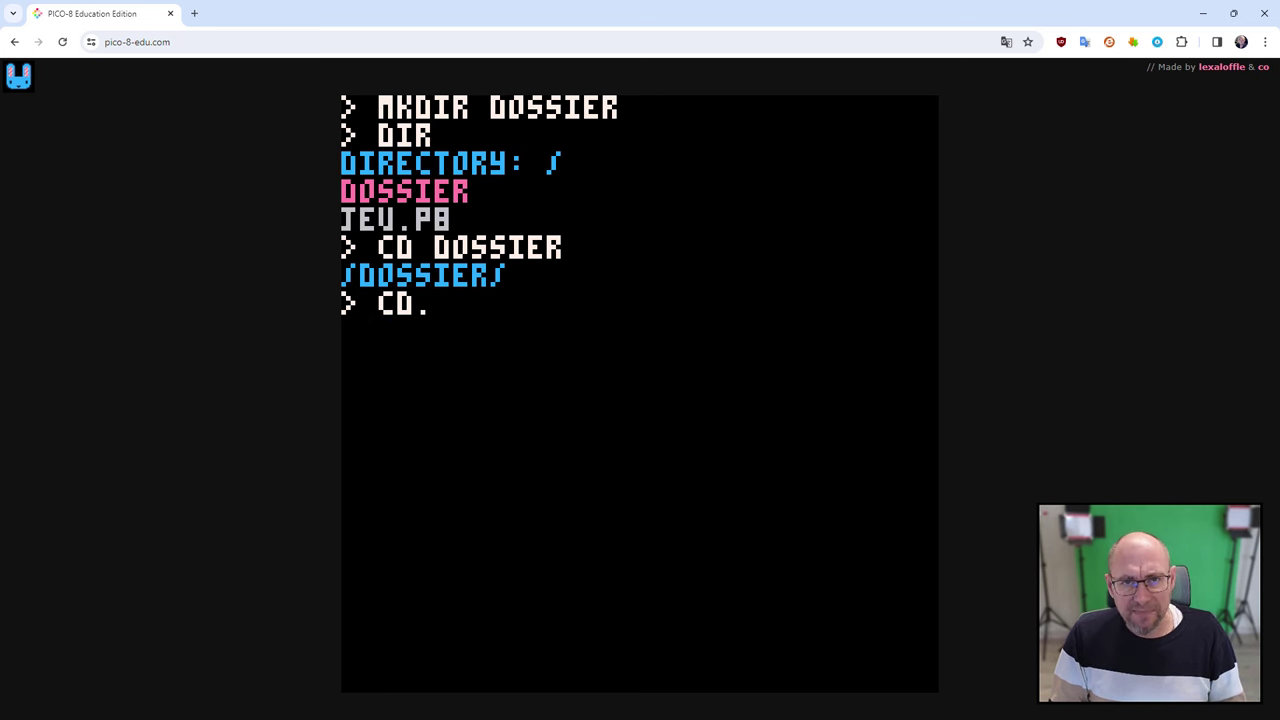
key(Return)
text(cd)
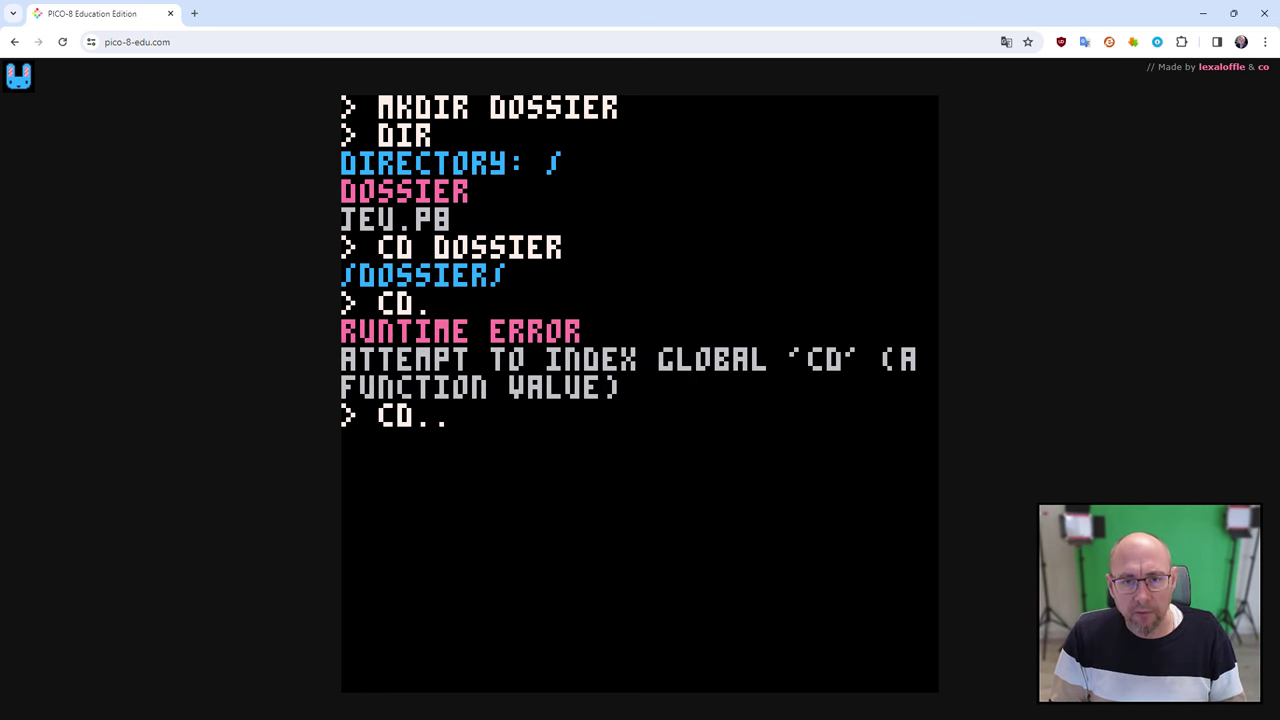
key(Return)
text(cd)
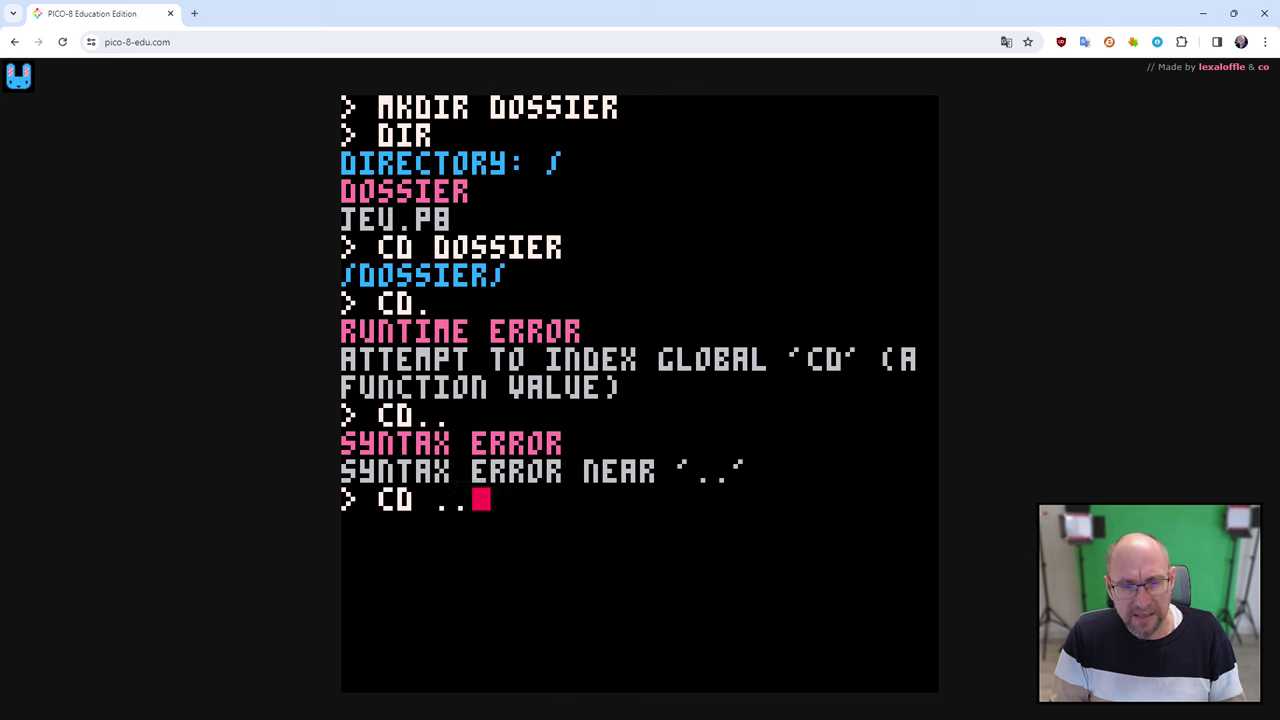
key(Return)
text(dir)
key(Return)
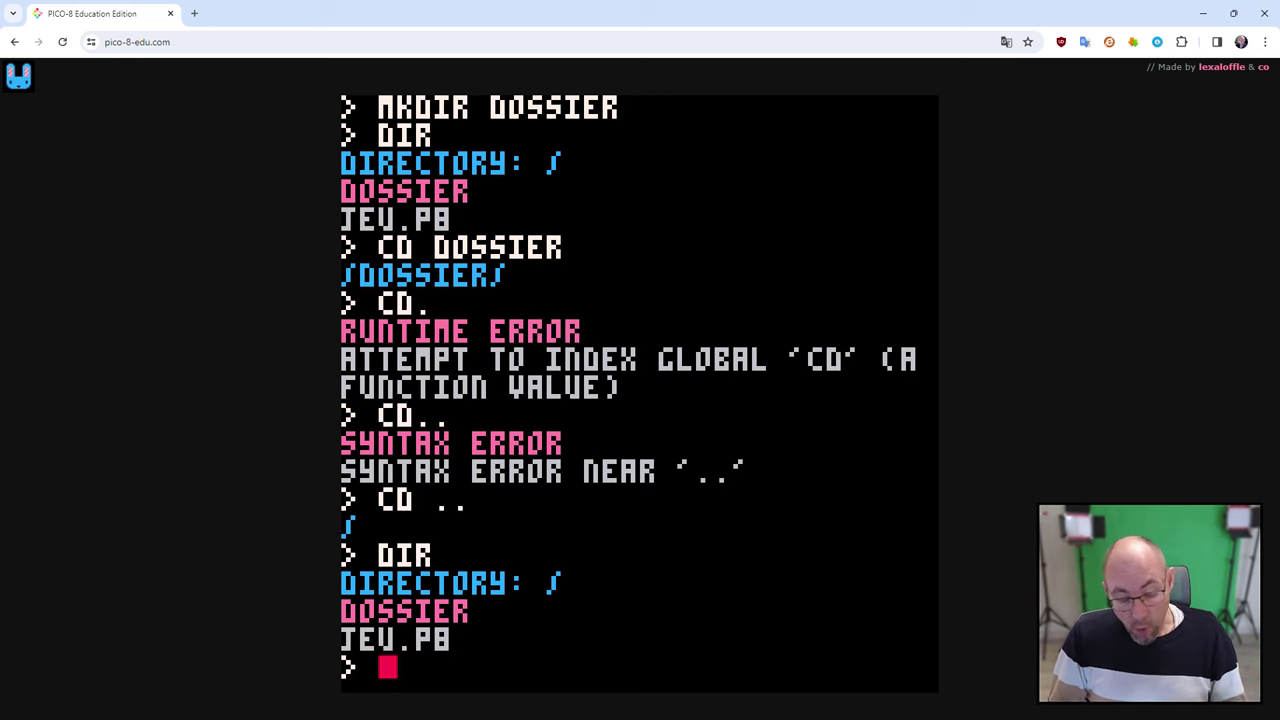
text(cls)
key(Return)
- Show the help text, then toggle with Esc so the empty code editor is showing
text(he)
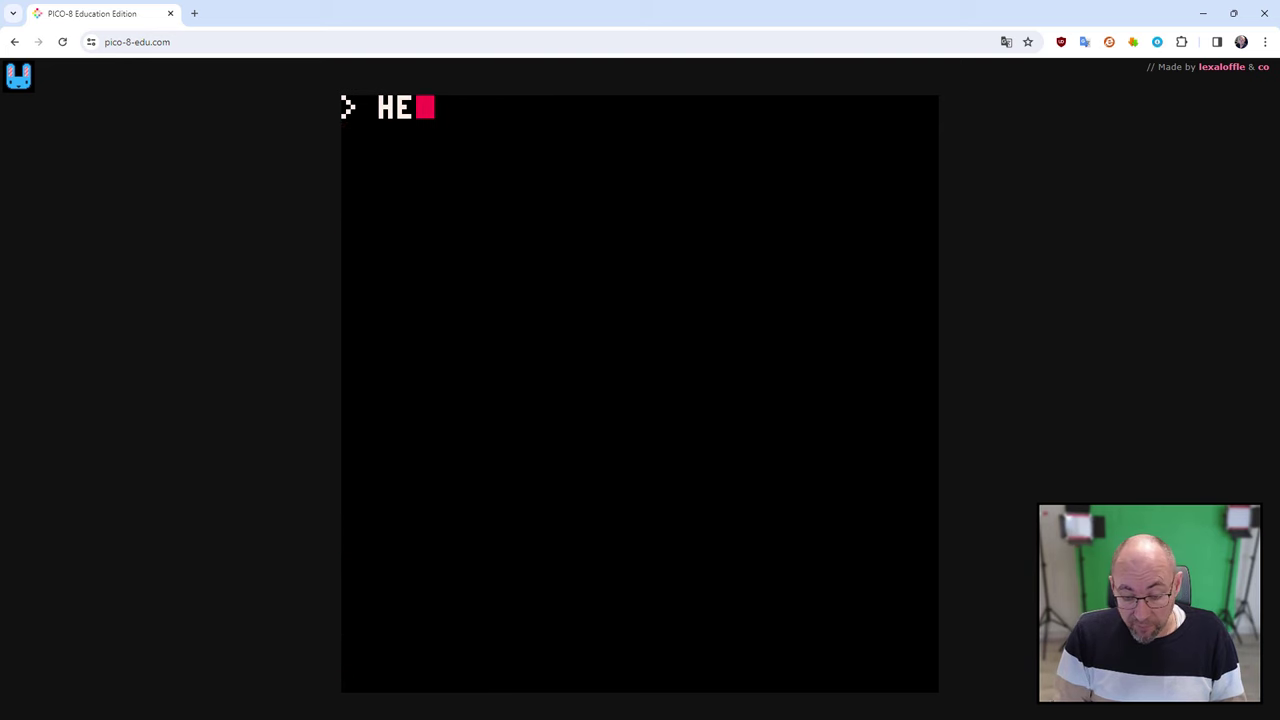
key(Return)
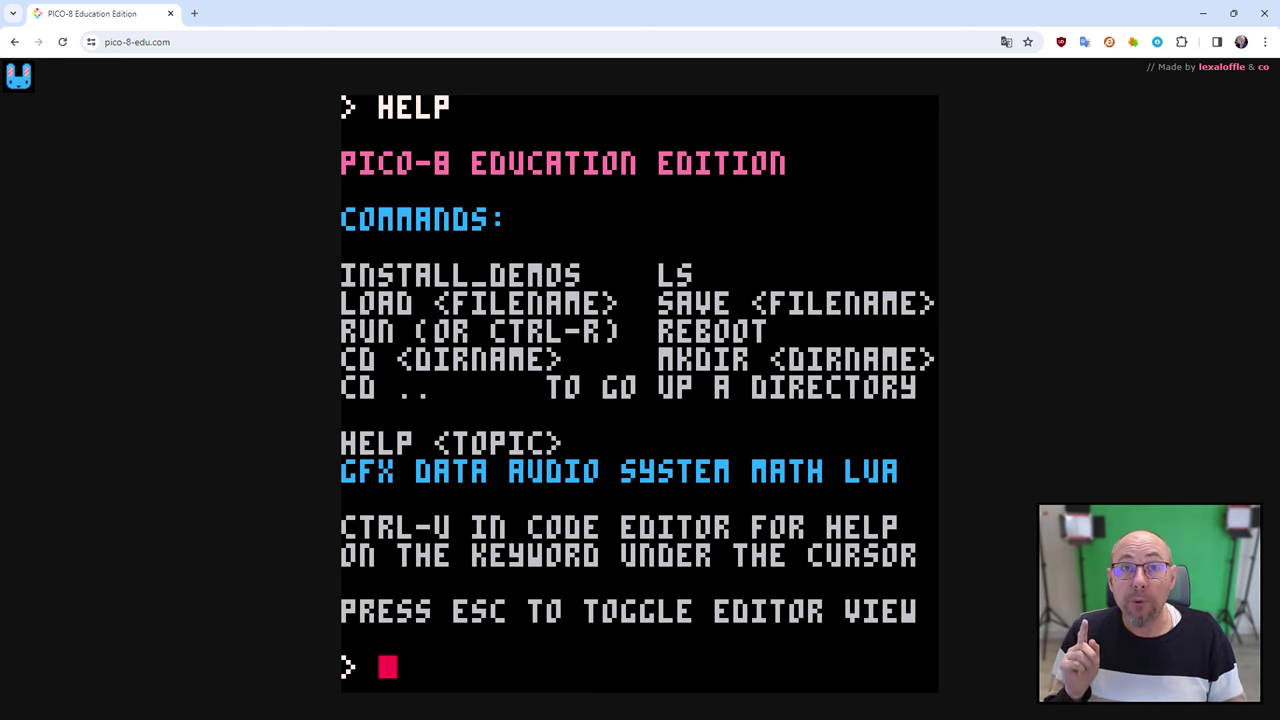
key(Escape)
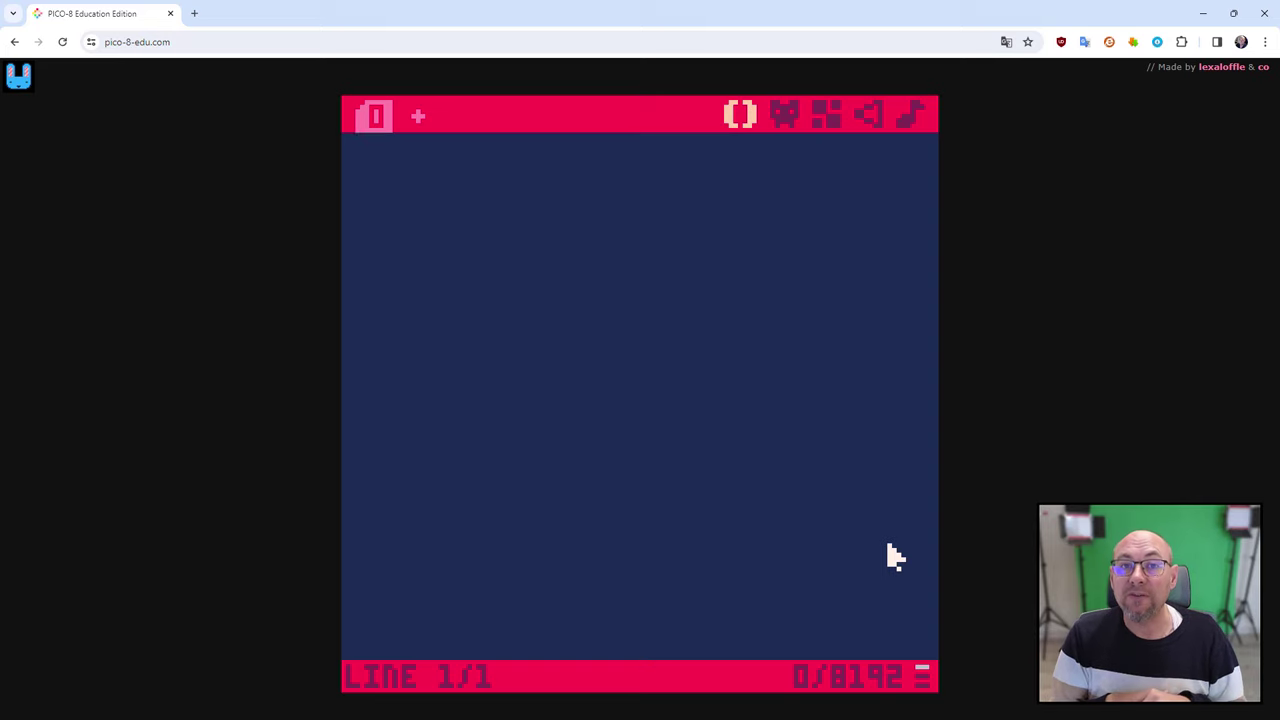
key(Escape)
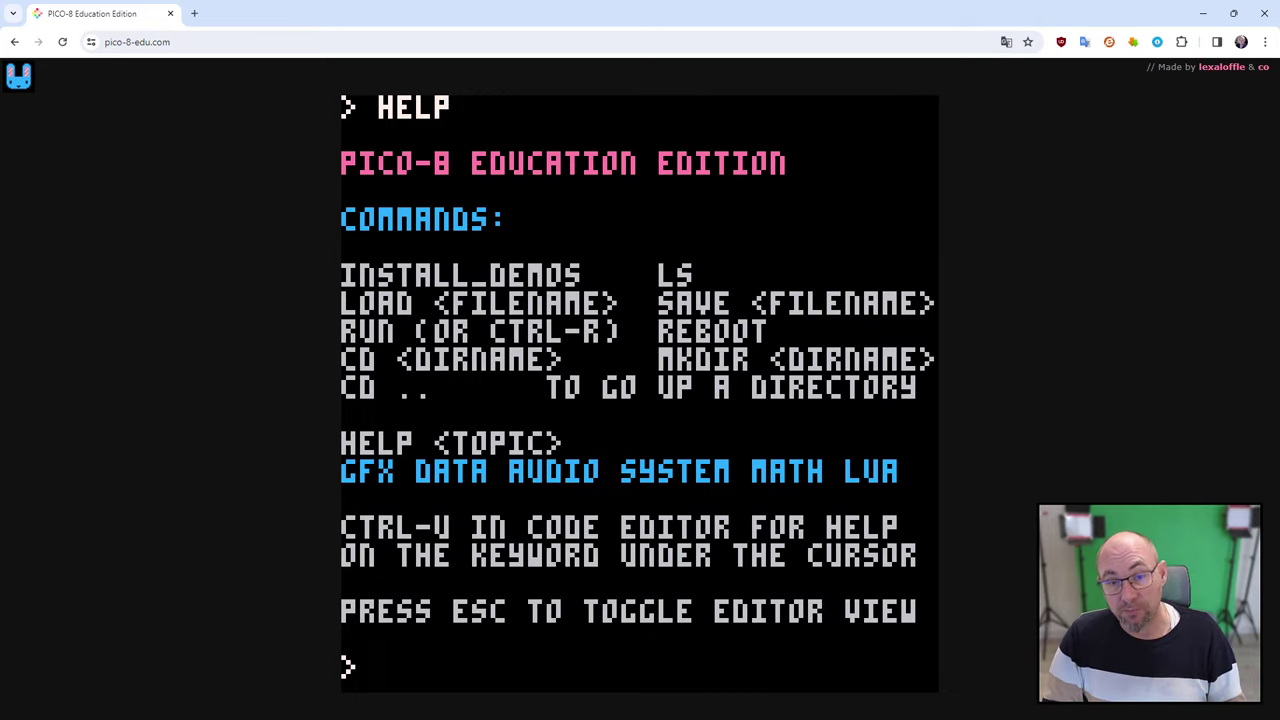
key(Escape)
key(Escape)
key(Escape)
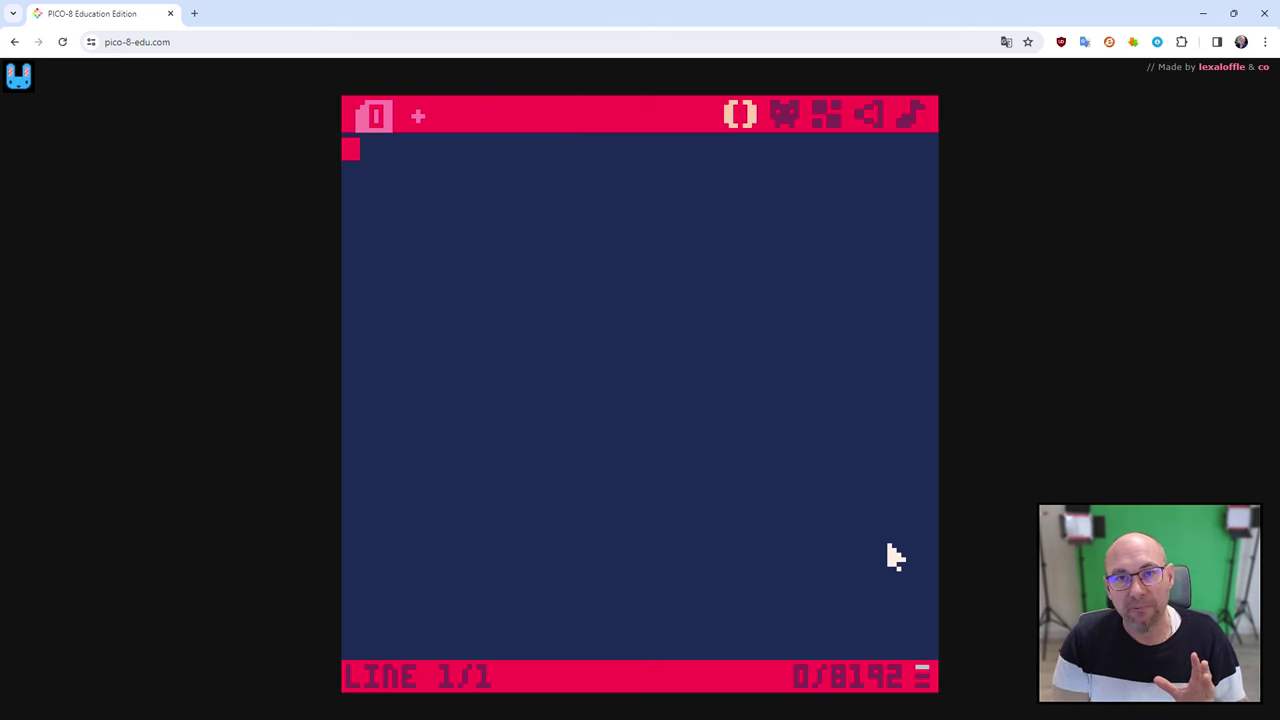
- Enter the program CLS() above PRINT("HELLO WORLD"), then switch to the sprite editor
text(code)
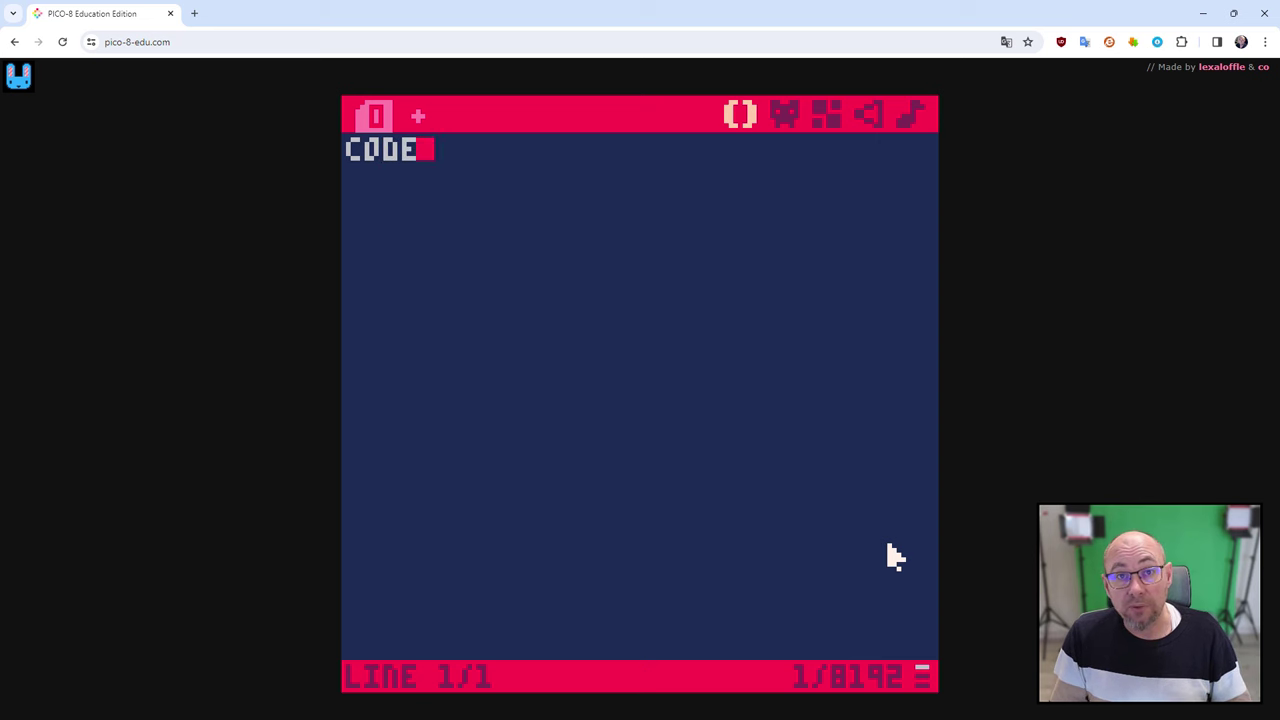
key(BackSpace)
key(BackSpace)
key(BackSpace)
text(print)
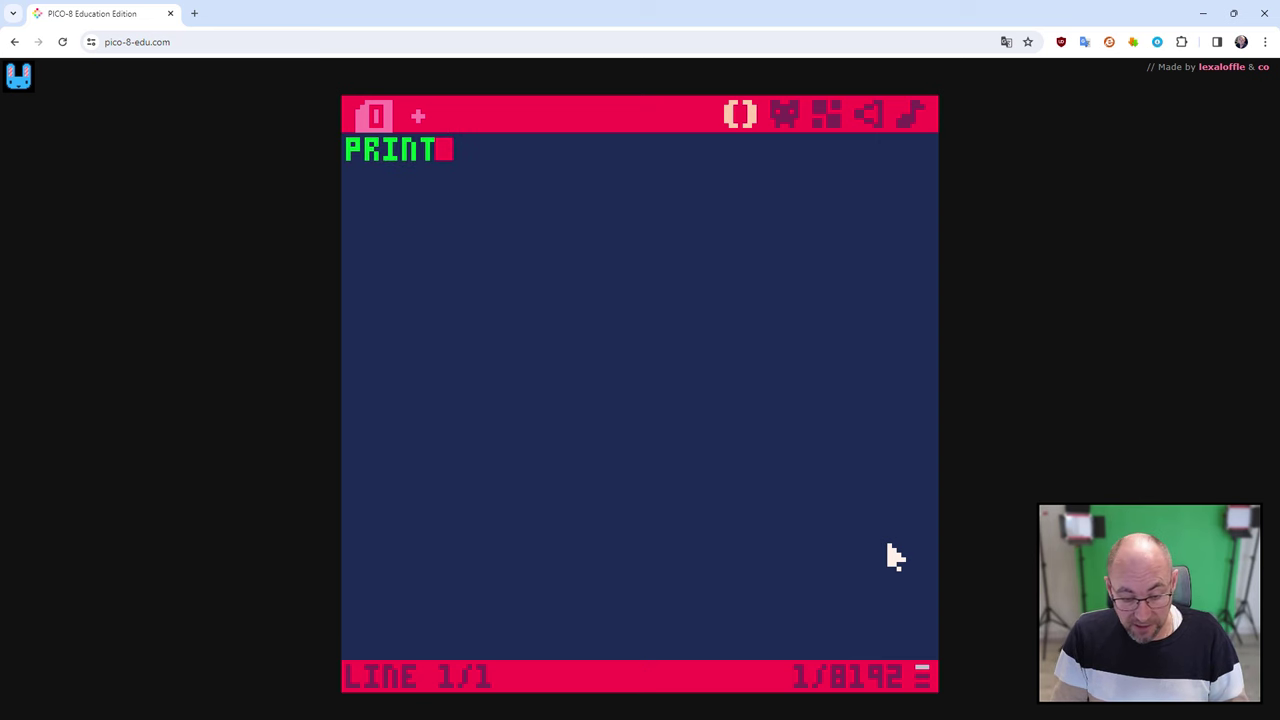
text(("H)
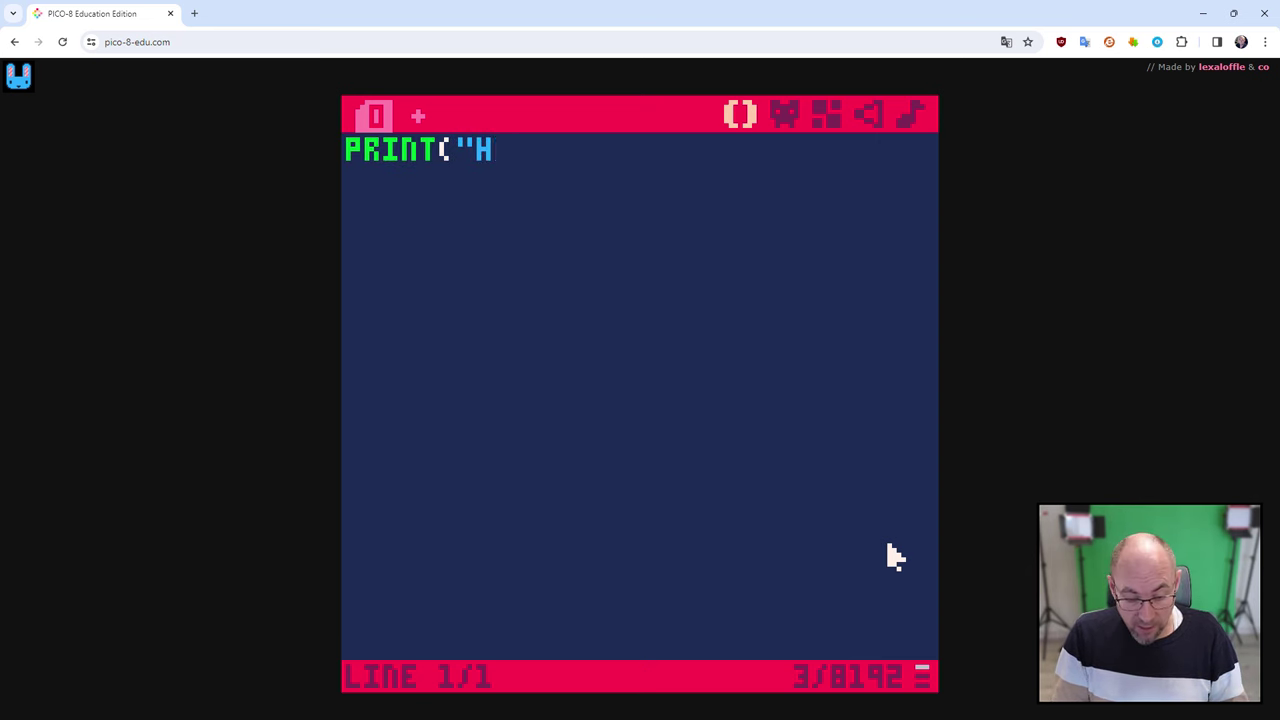
text(ello wor)
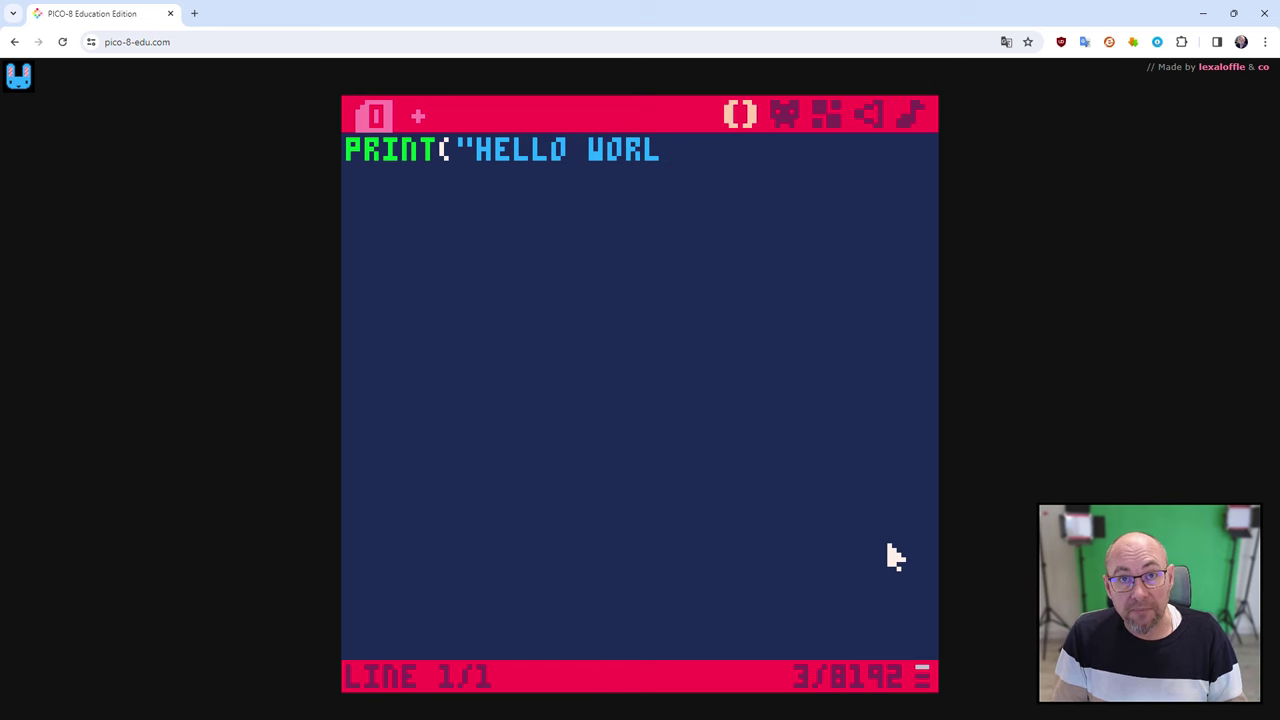
text(df)
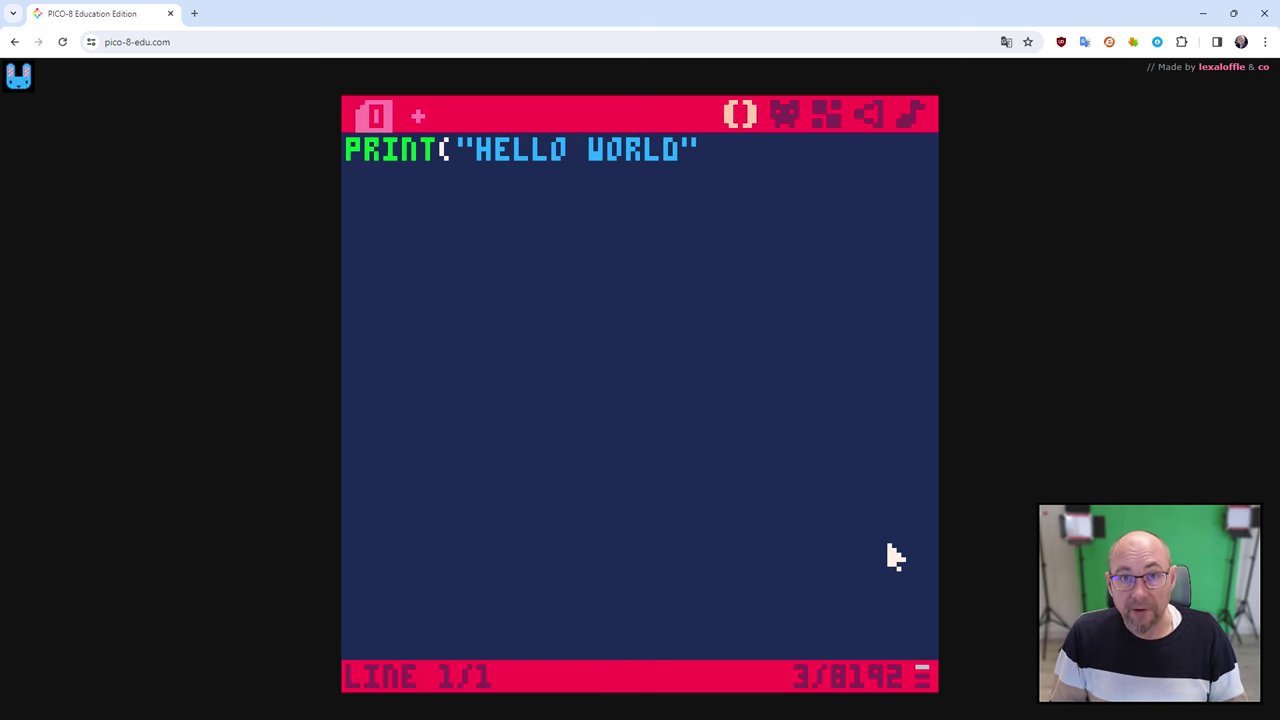
text())
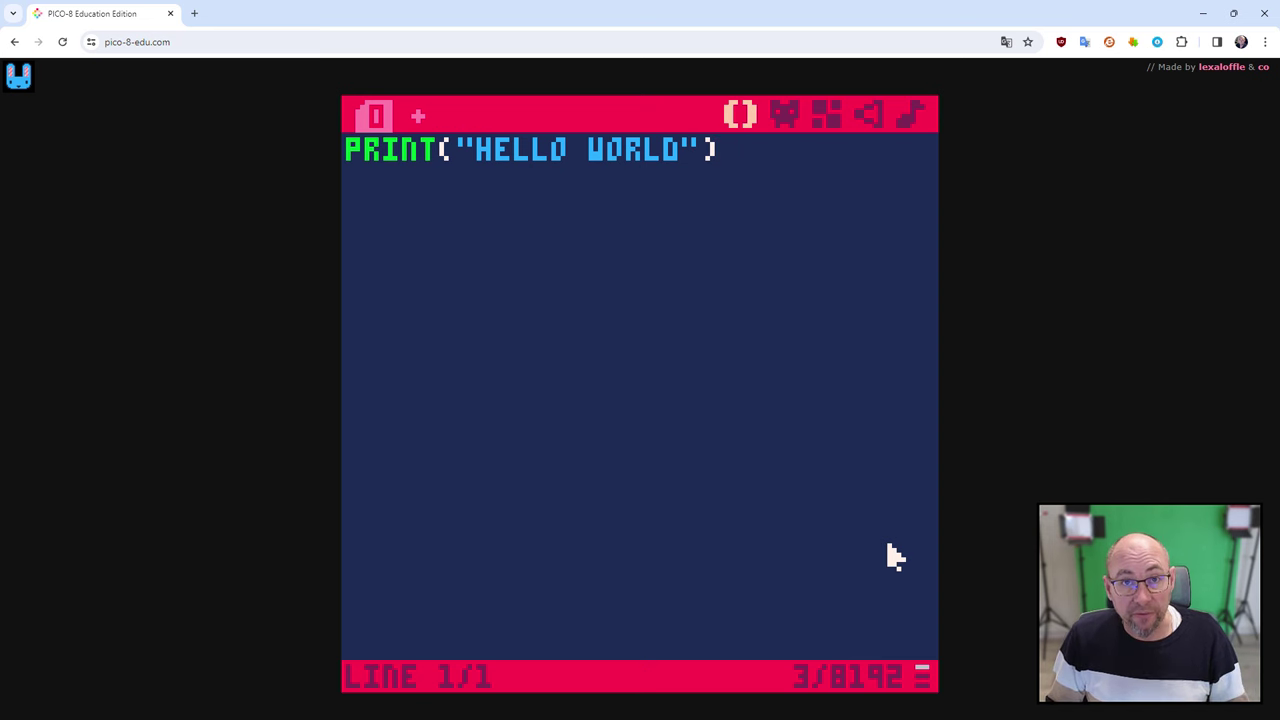
key(Home)
key(Return)
key(Up)
text(cls)
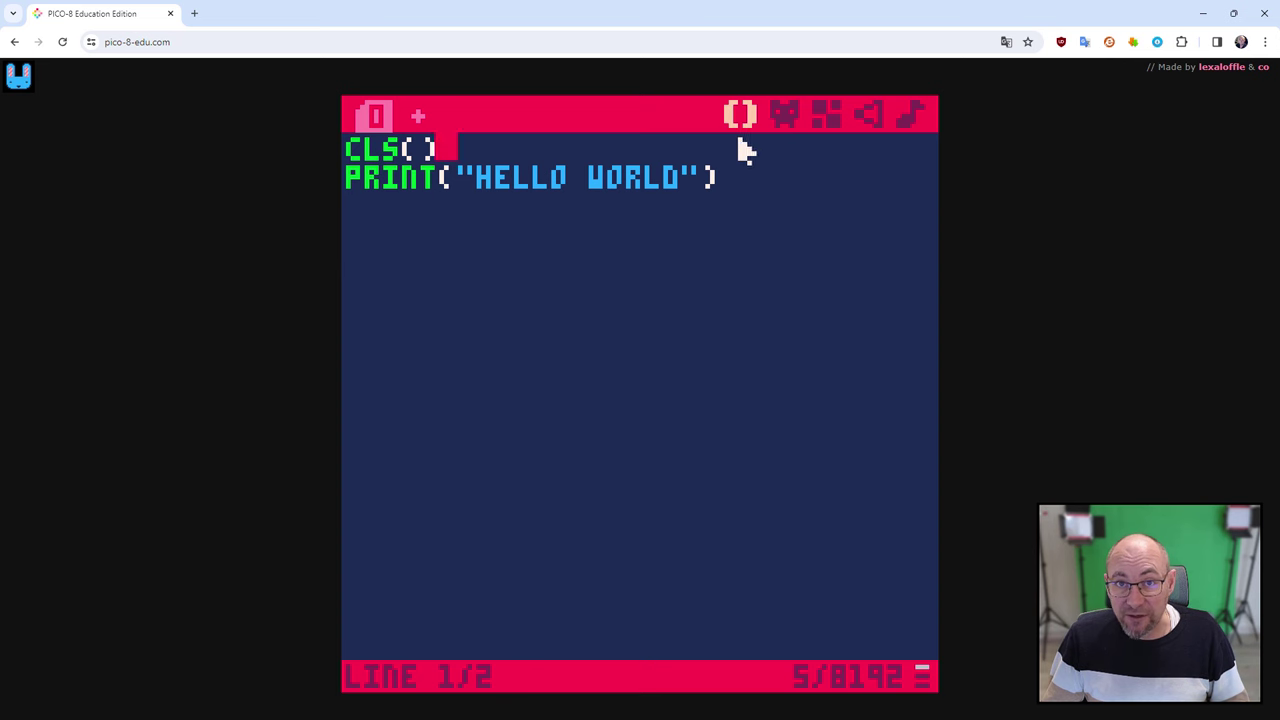
click(788, 122)
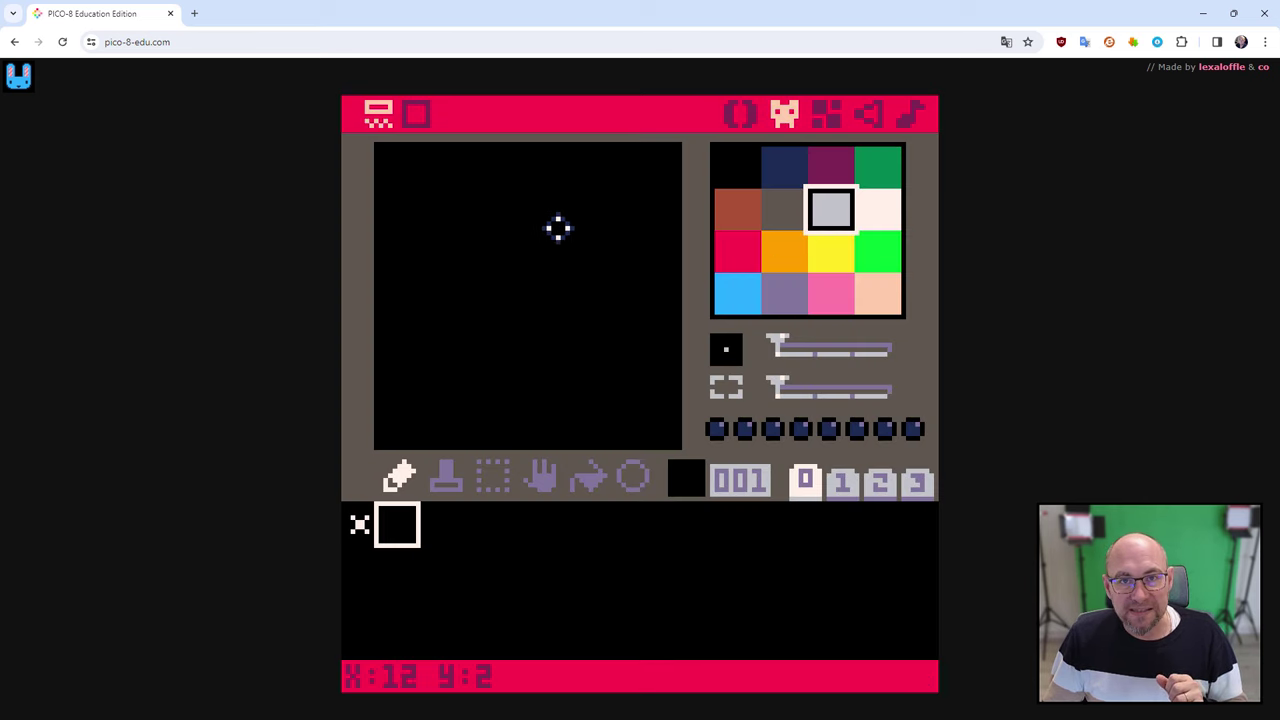
- Paint a face sprite: light-grey top border, two dark-blue eyes, and an orange mouth
mouse_move(389, 157)
mouse_down()
mouse_move(623, 160)
mouse_move(391, 270)
mouse_move(391, 198)
mouse_up()
click(781, 172)
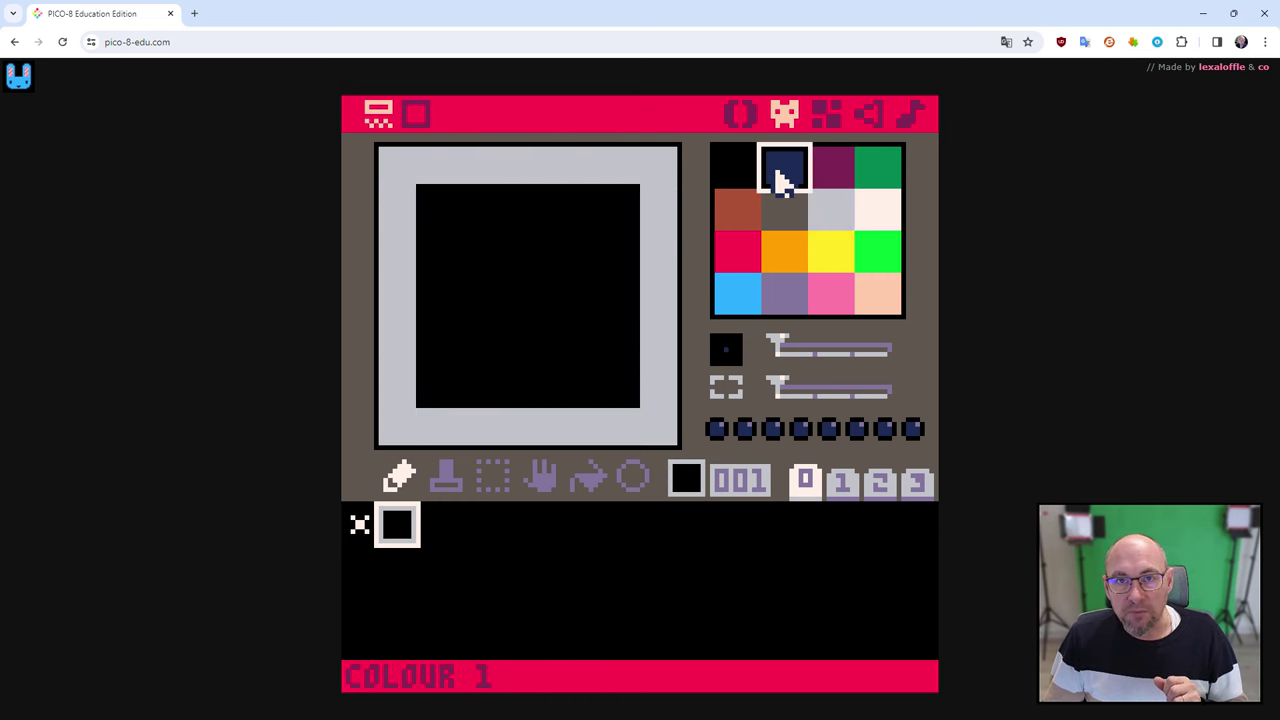
click(475, 245)
click(574, 246)
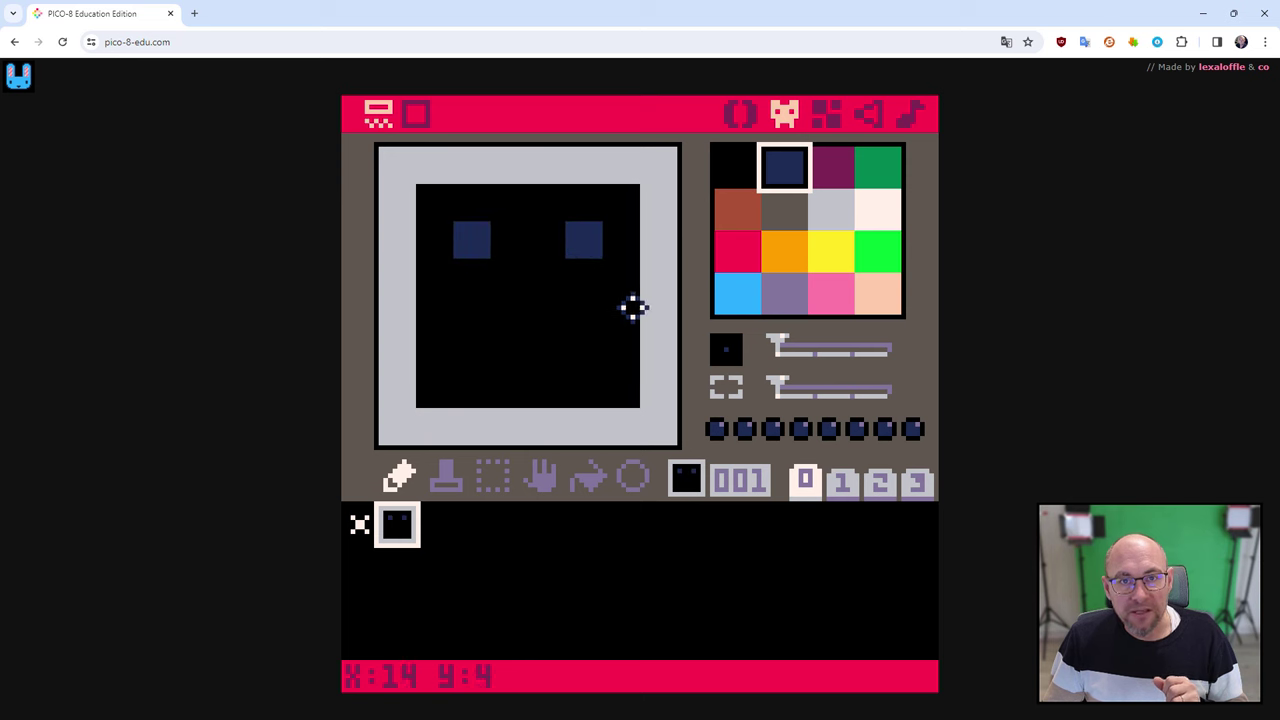
click(786, 255)
drag(474, 345, 590, 356)
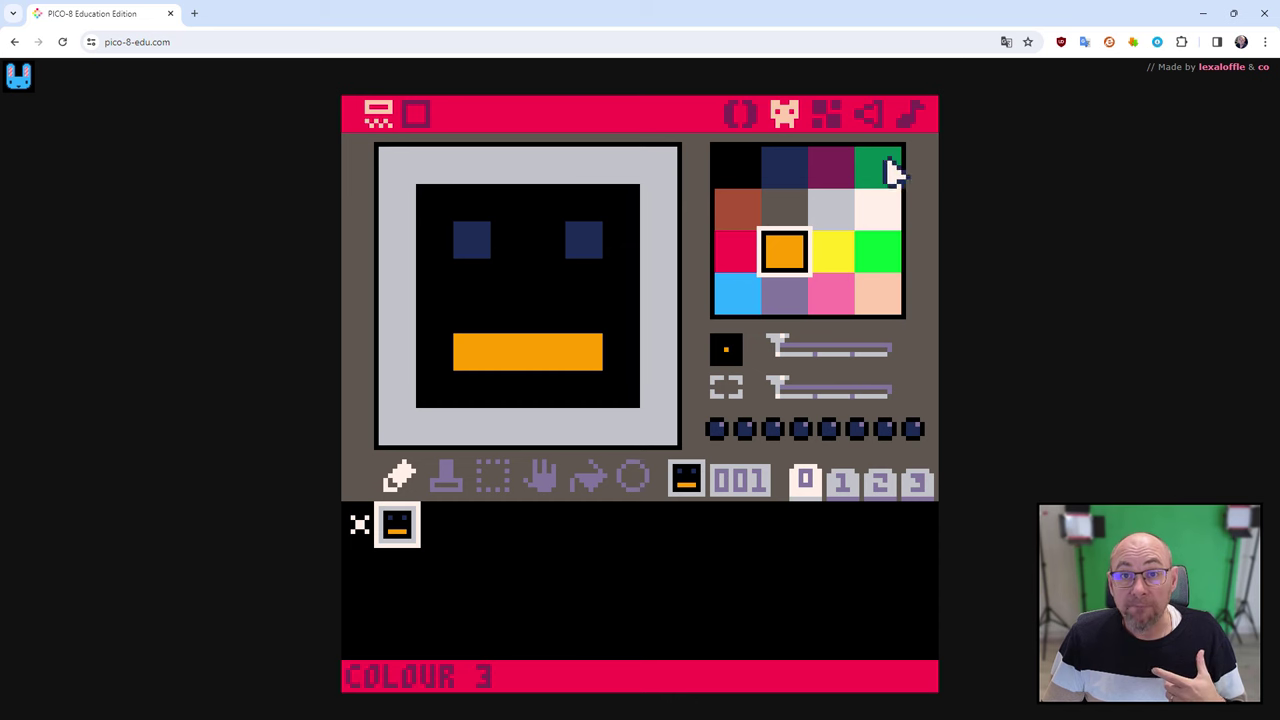
click(835, 130)
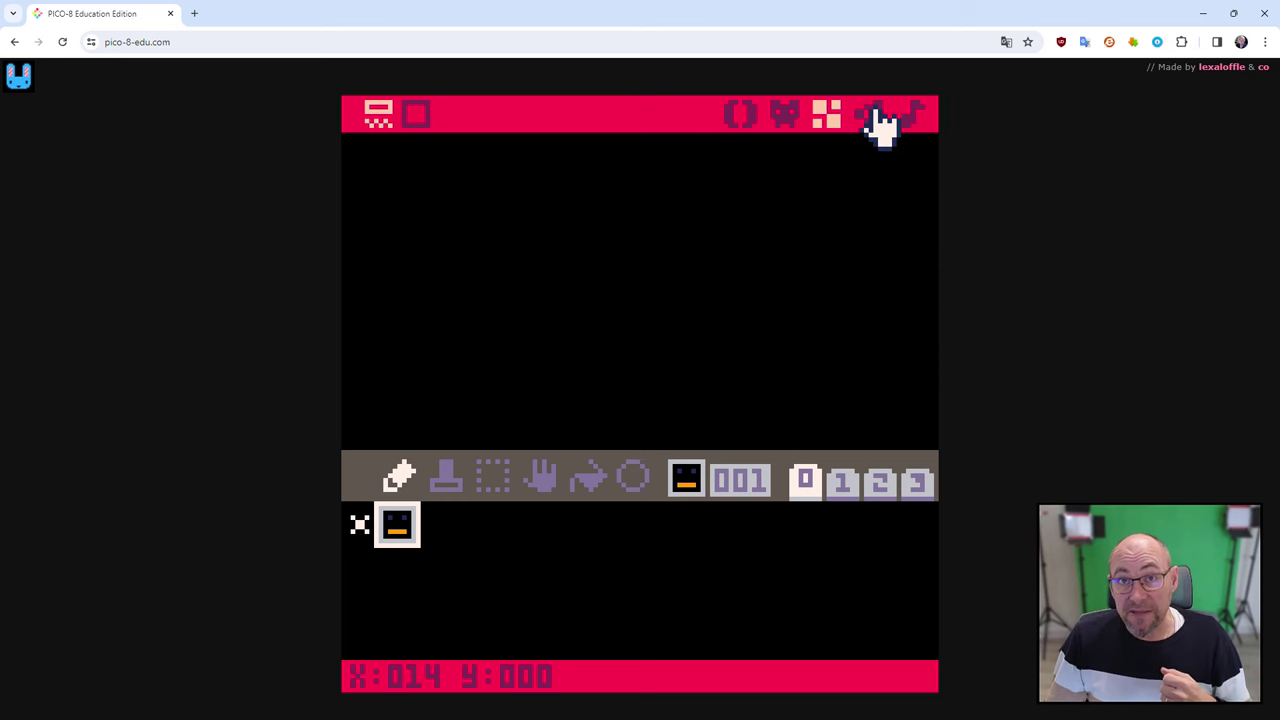
- Draw a pitch curve for SFX 00, previewing it twice with space
click(872, 116)
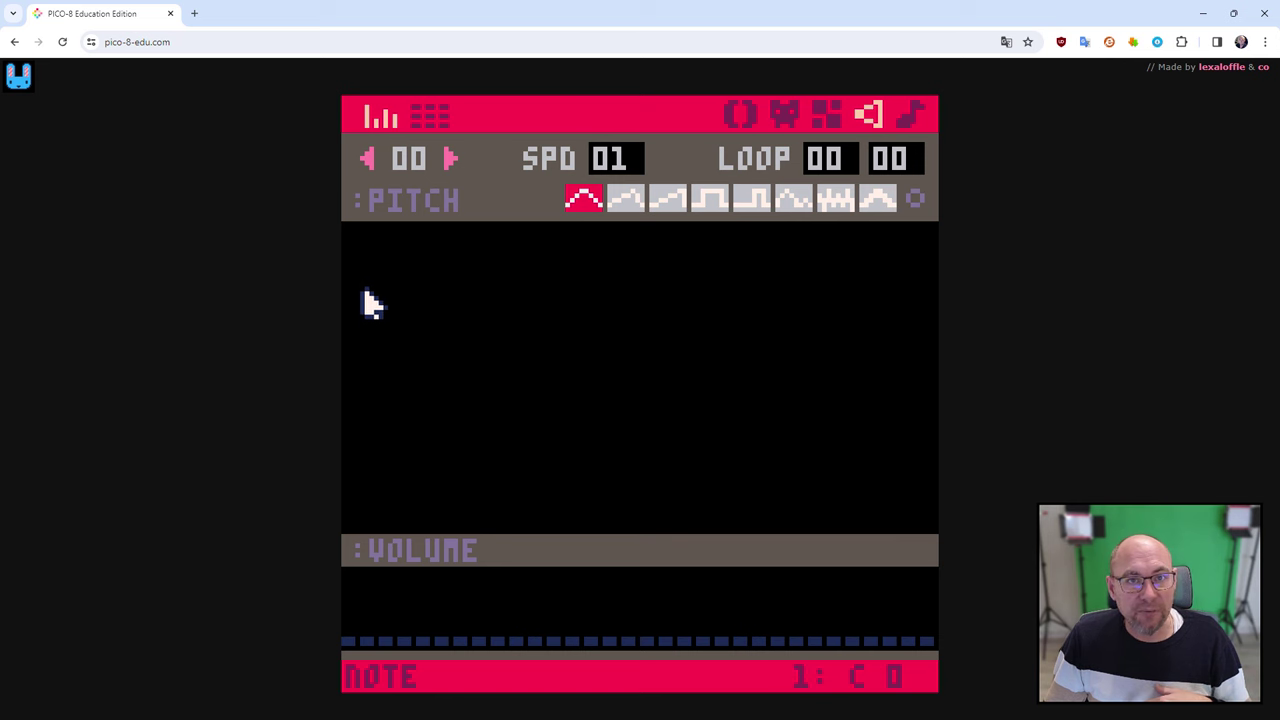
mouse_move(347, 476)
mouse_down()
mouse_move(820, 490)
mouse_move(1058, 464)
mouse_up()
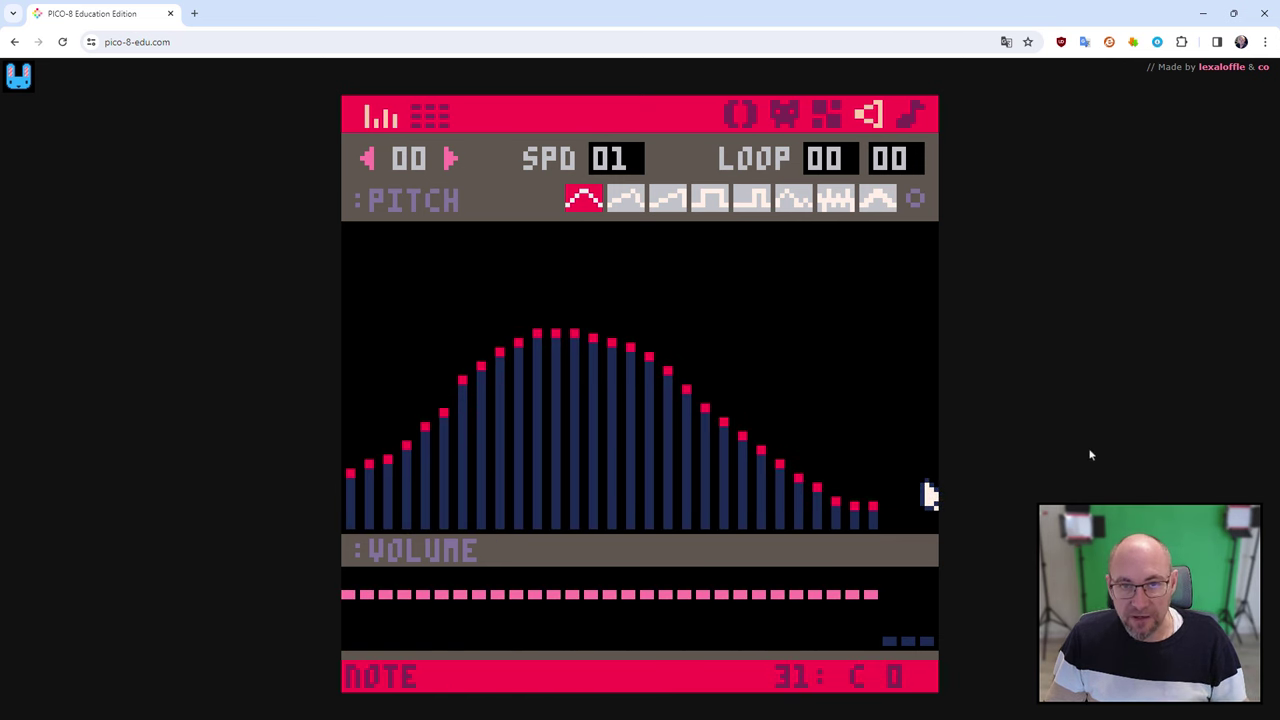
key(space)
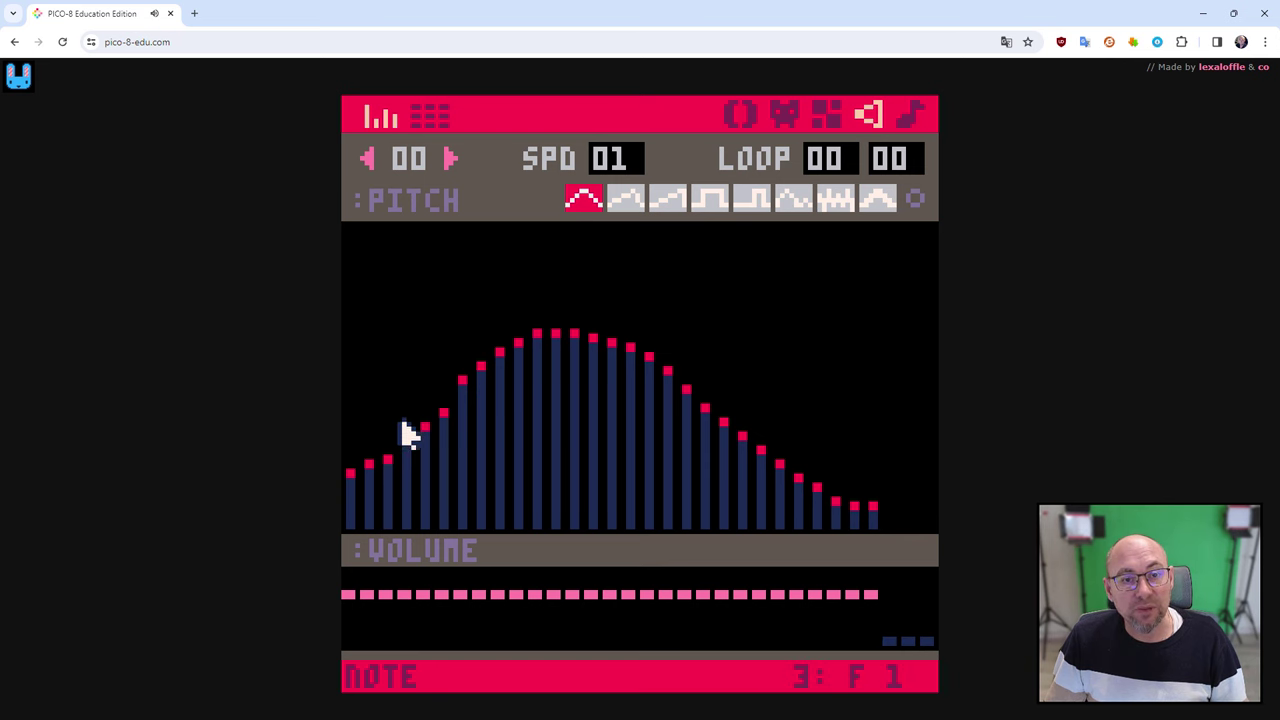
drag(352, 264, 946, 530)
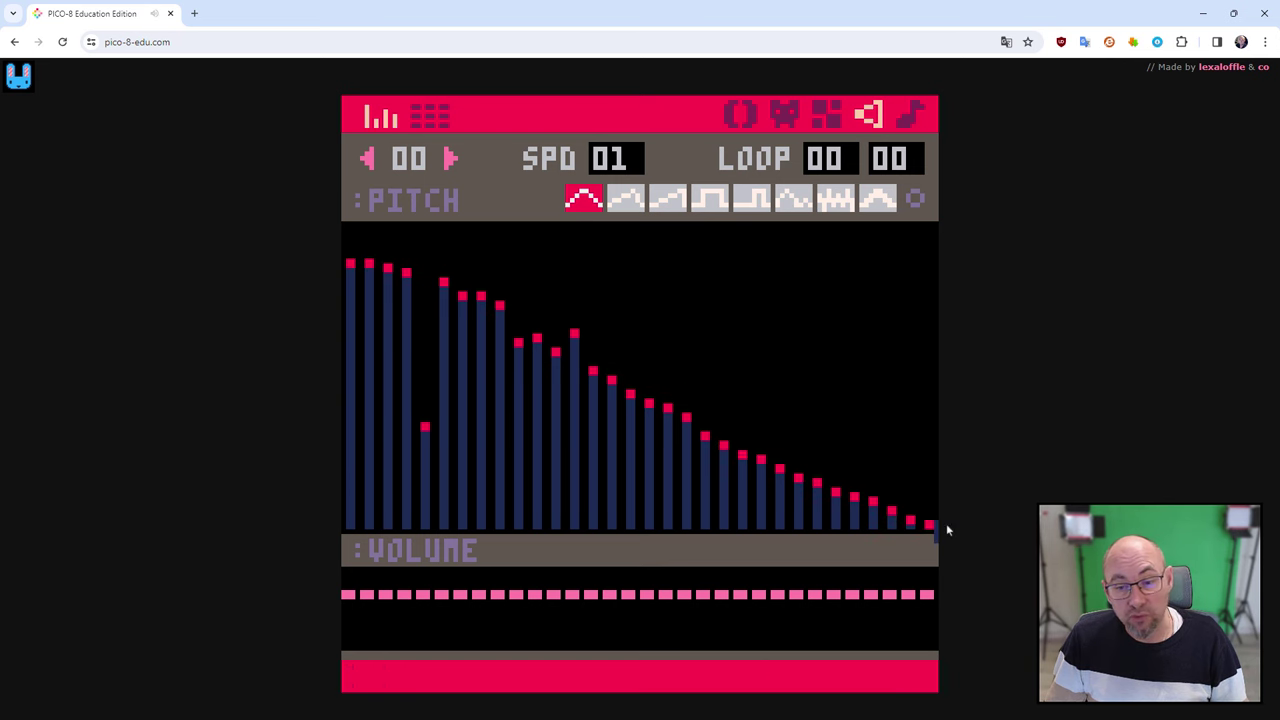
key(space)
- Reshape the pitch bars into a wavy curve and draw the volume row as stepped waves
drag(910, 264, 350, 520)
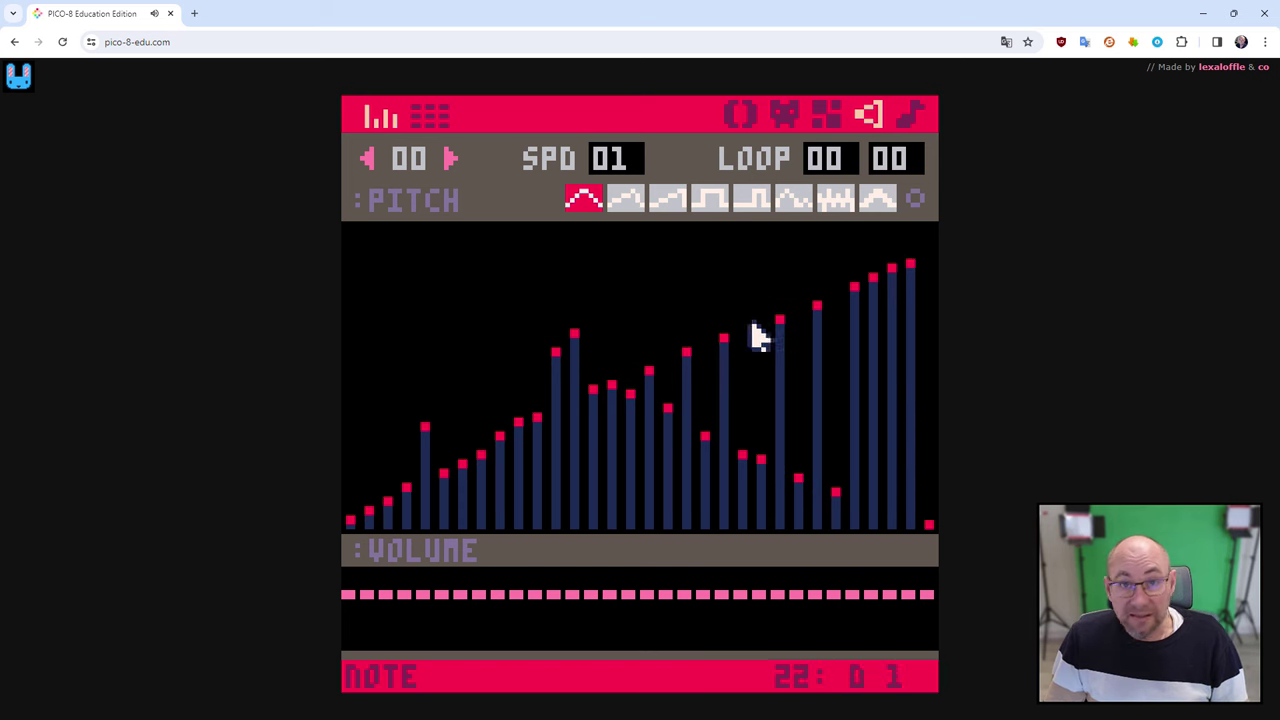
mouse_move(352, 298)
mouse_down()
mouse_move(895, 318)
mouse_move(932, 390)
mouse_up()
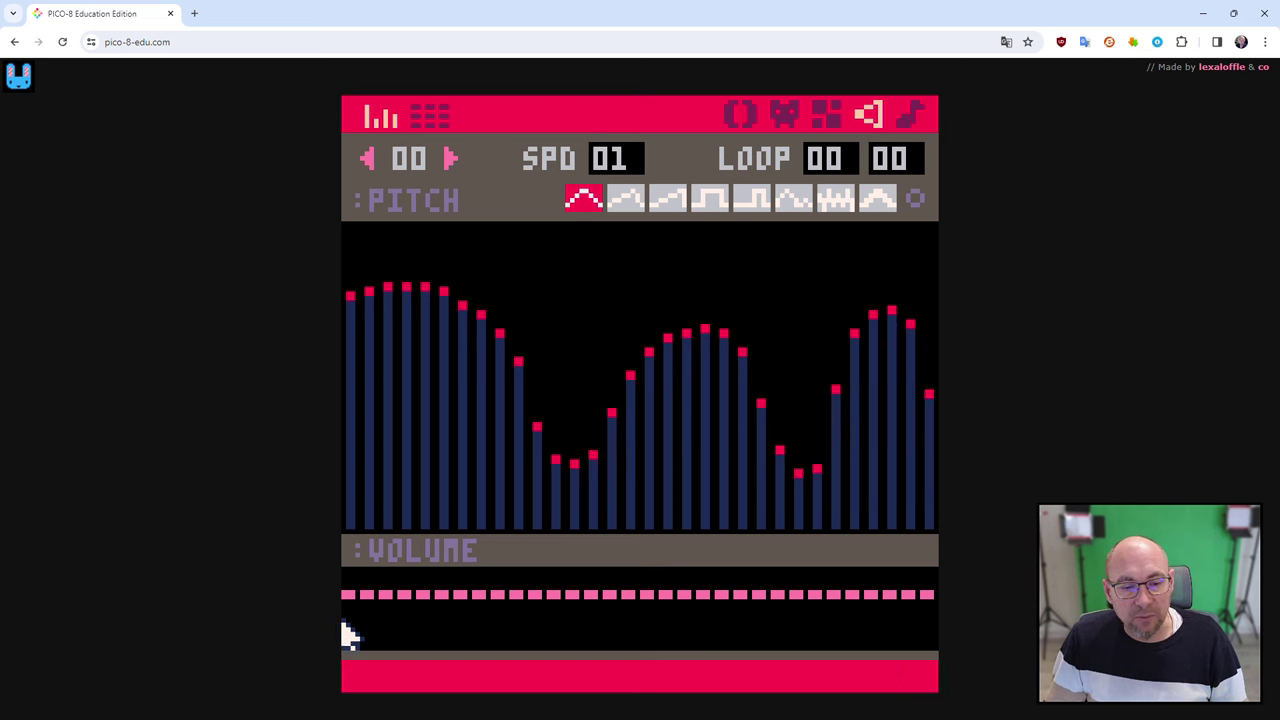
mouse_move(350, 636)
mouse_down()
mouse_move(451, 591)
mouse_move(611, 617)
mouse_move(889, 607)
mouse_up()
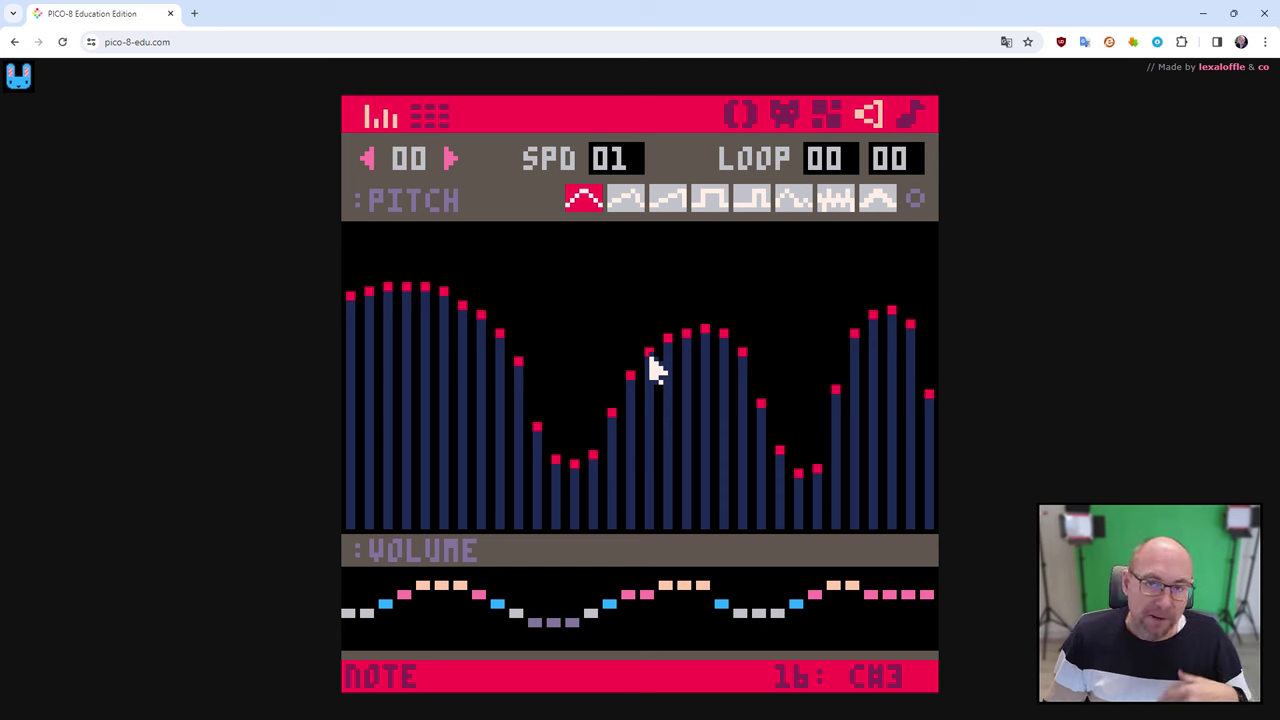
- View the music pattern editor, then return to the bordered face sprite in slot 001
click(914, 116)
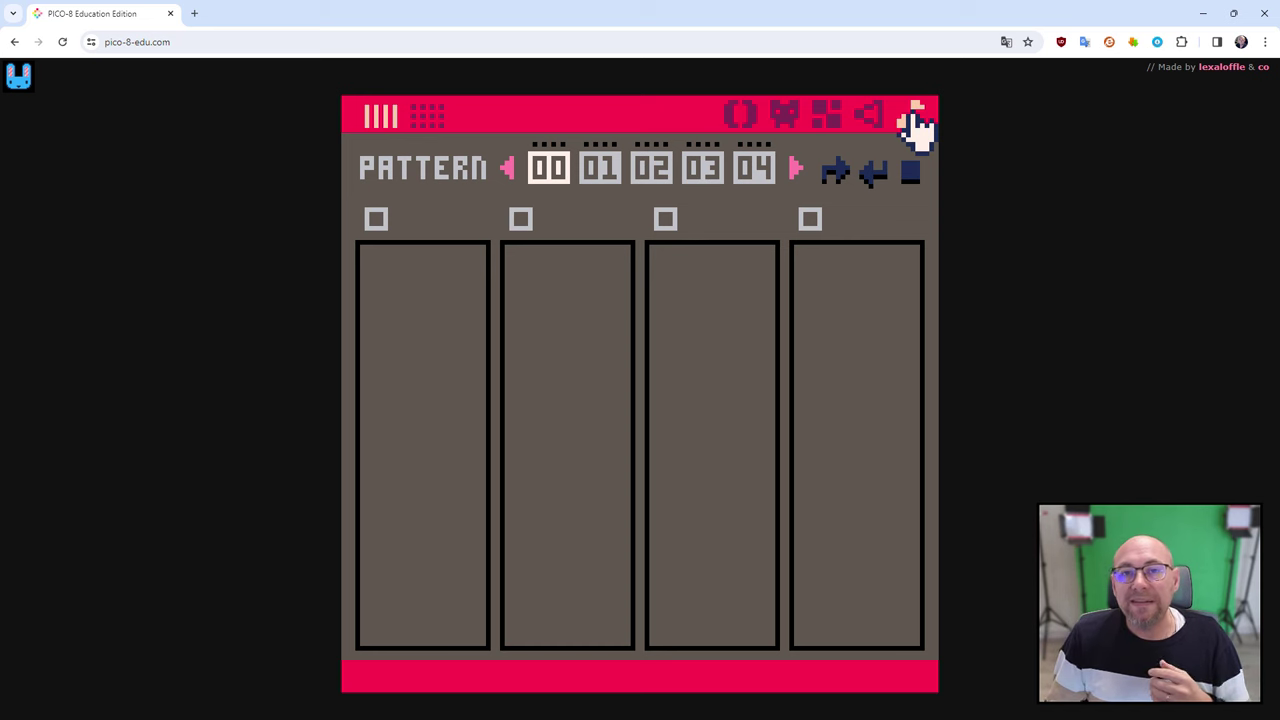
click(778, 116)
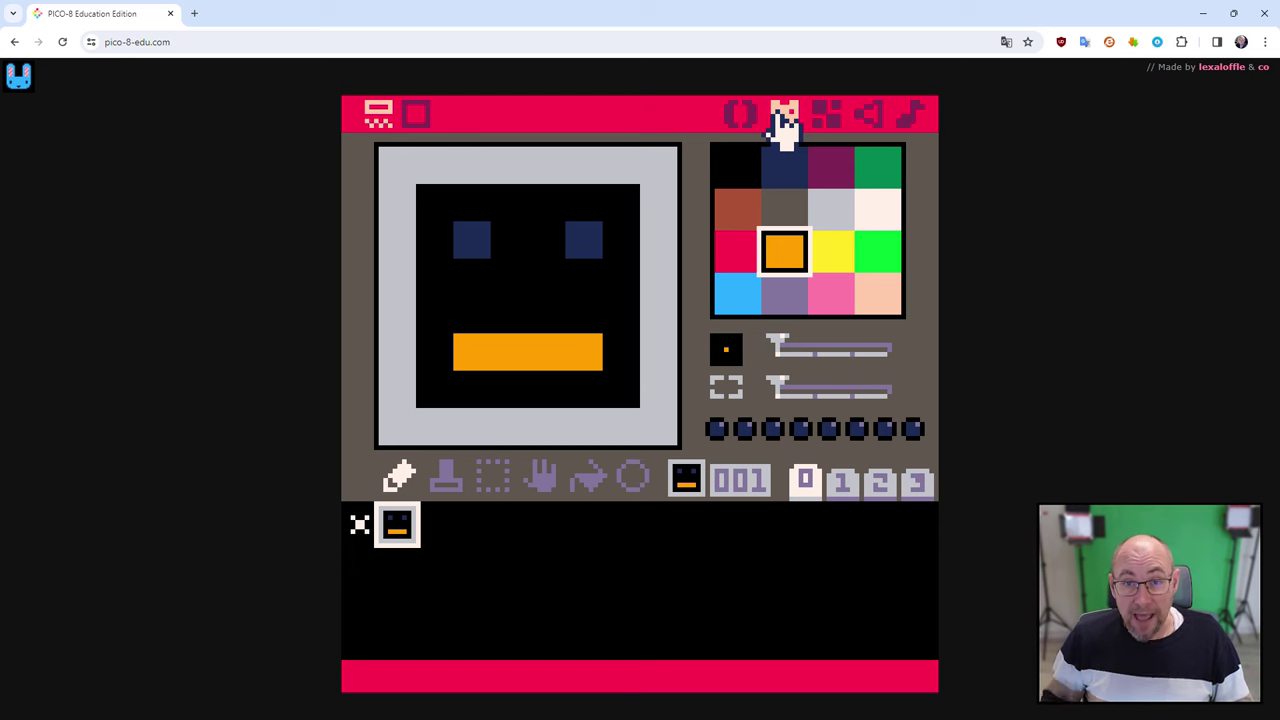
- Run the two-line program with RUN to print HELLO WORLD, then return to its code
click(752, 118)
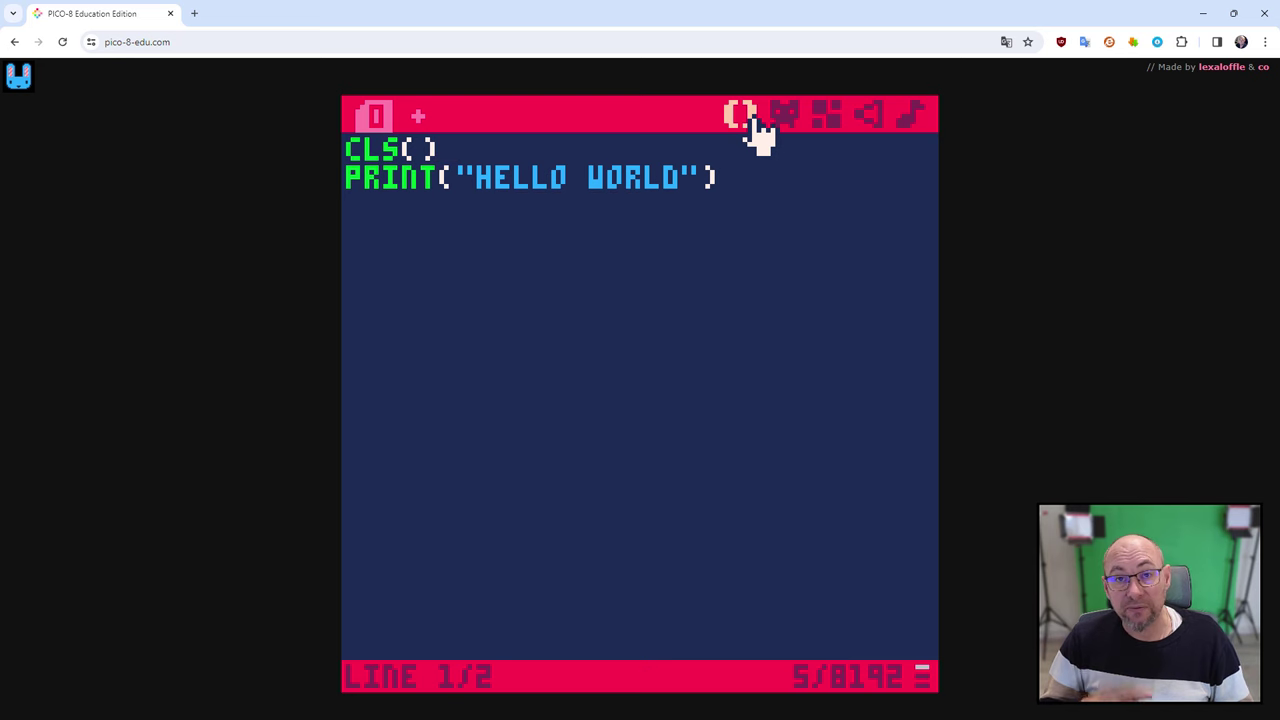
key(Escape)
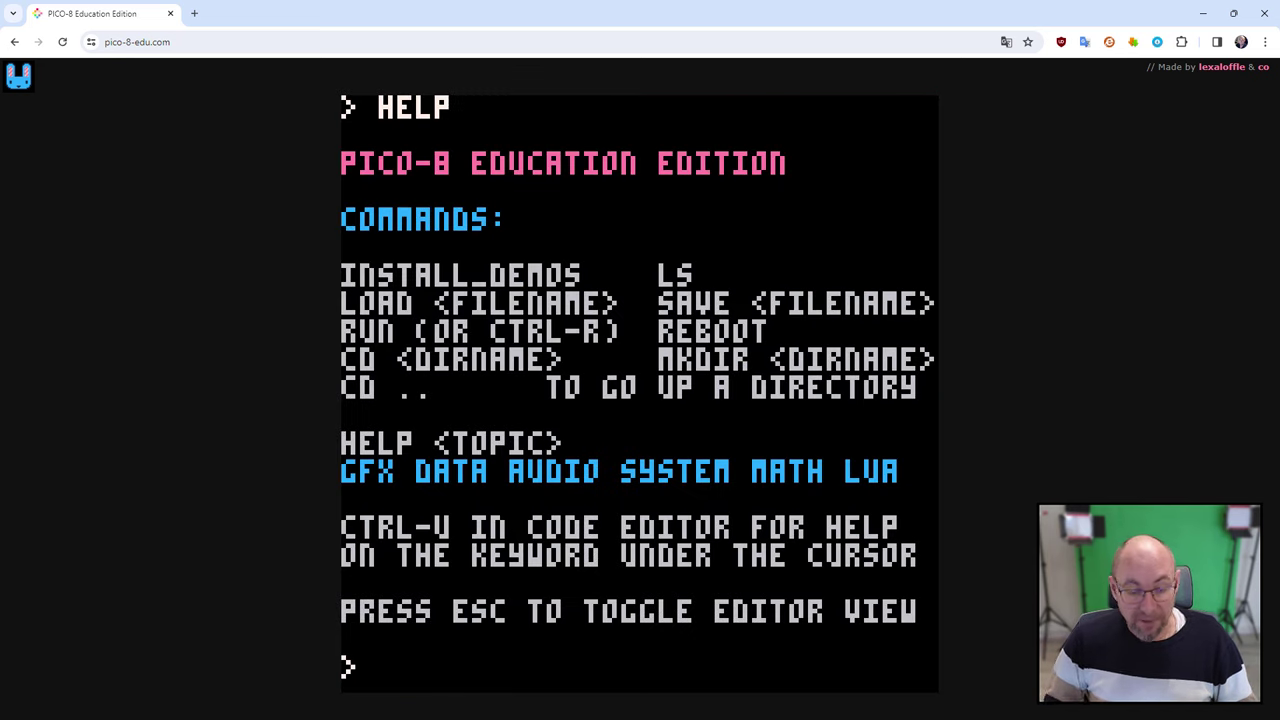
text(run)
key(Return)
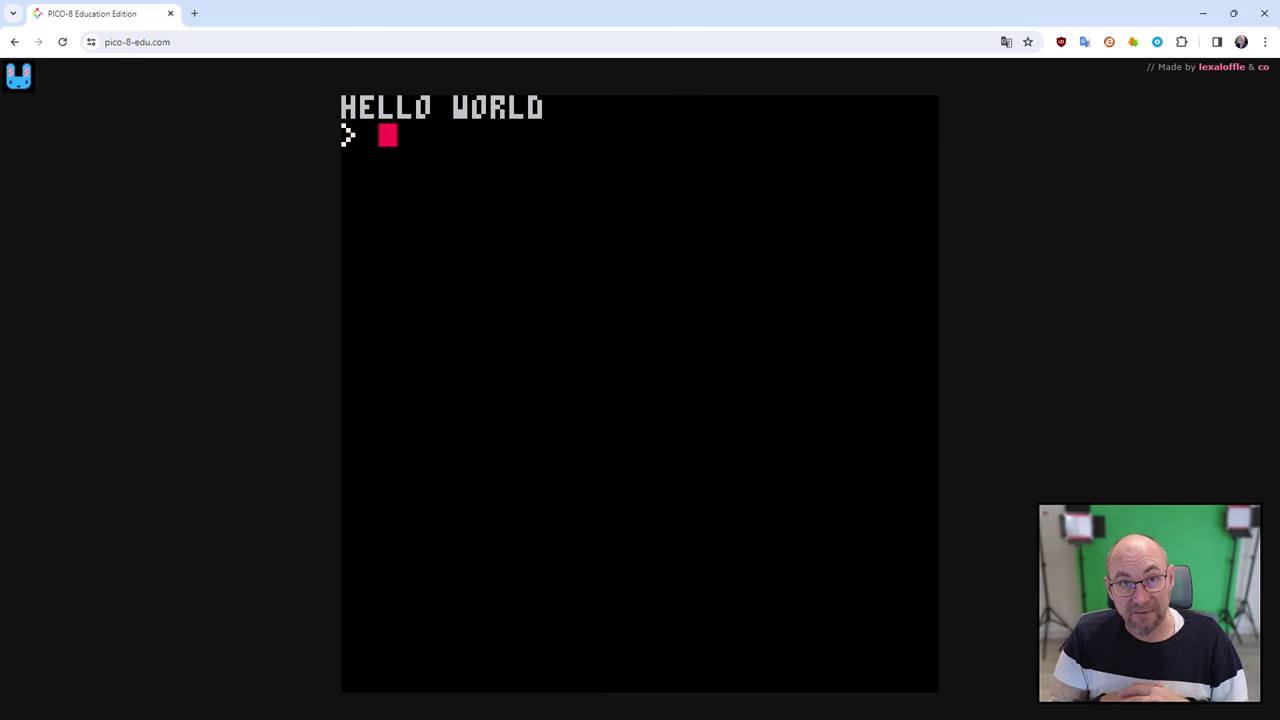
key(Escape)
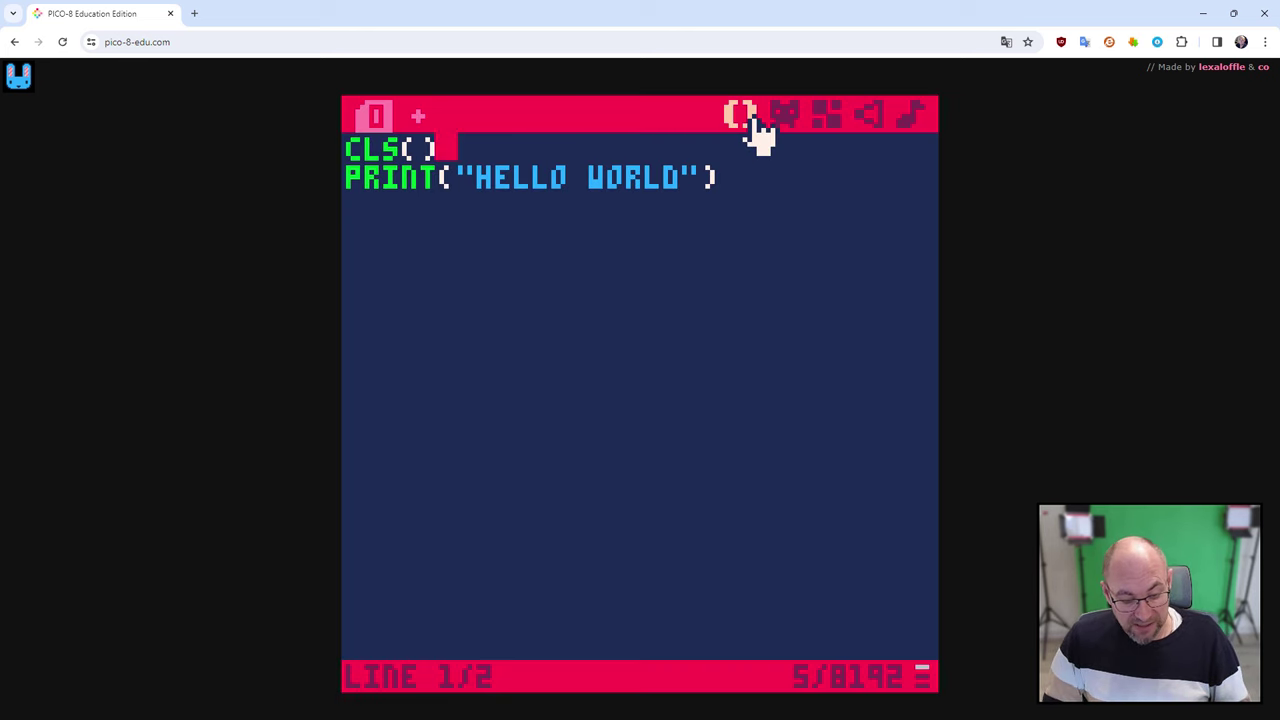
key(ctrl+r)
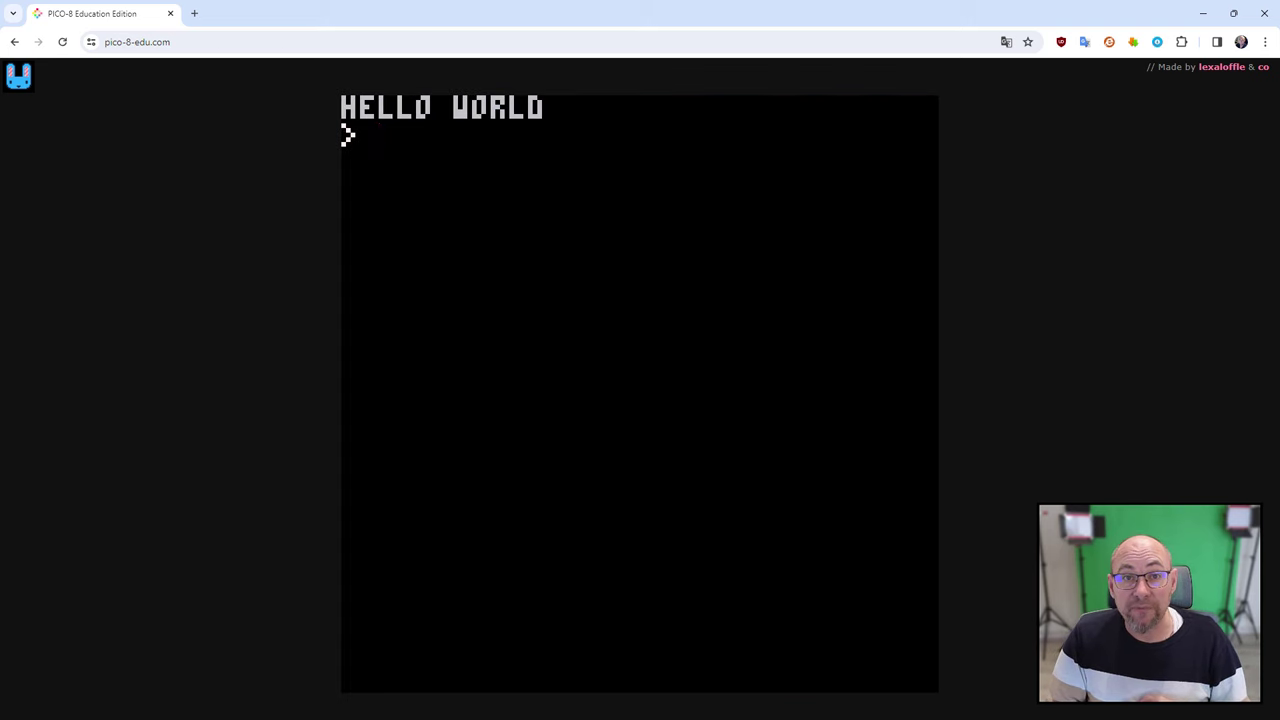
key(Escape)
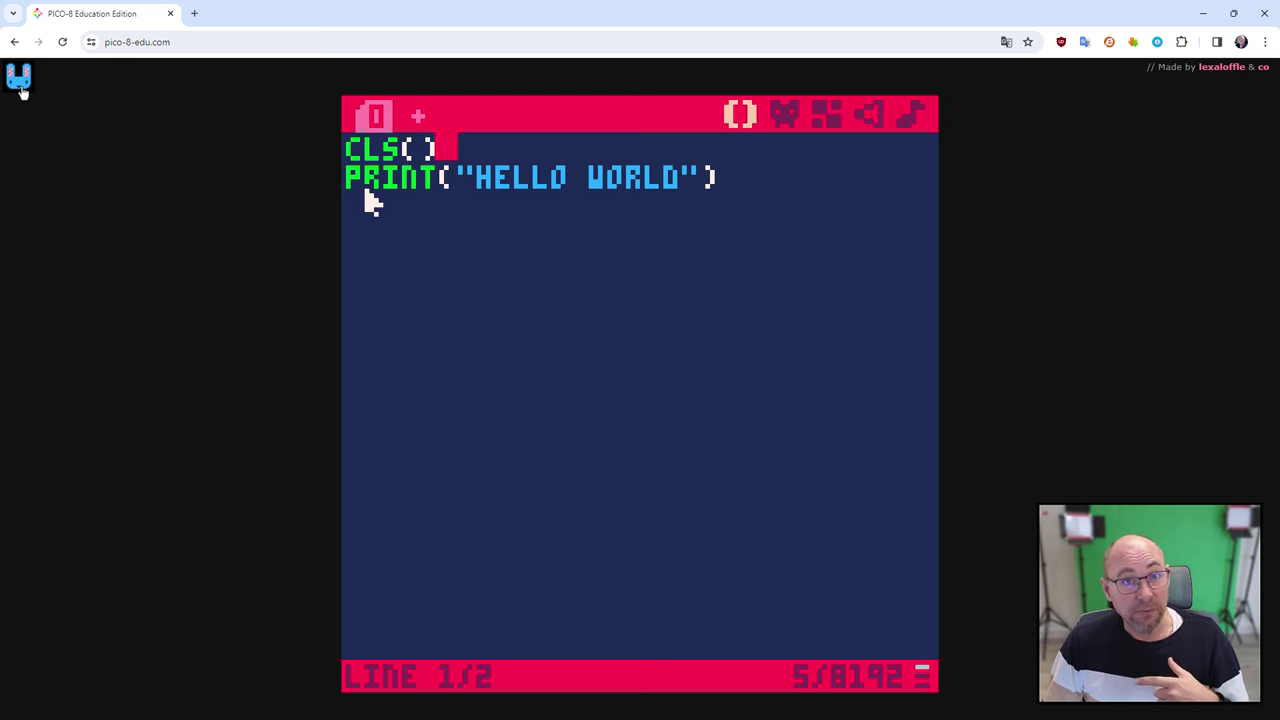
- Read a beginner tutorial topic and the Saving Cartridges guide in the help menu
click(20, 86)
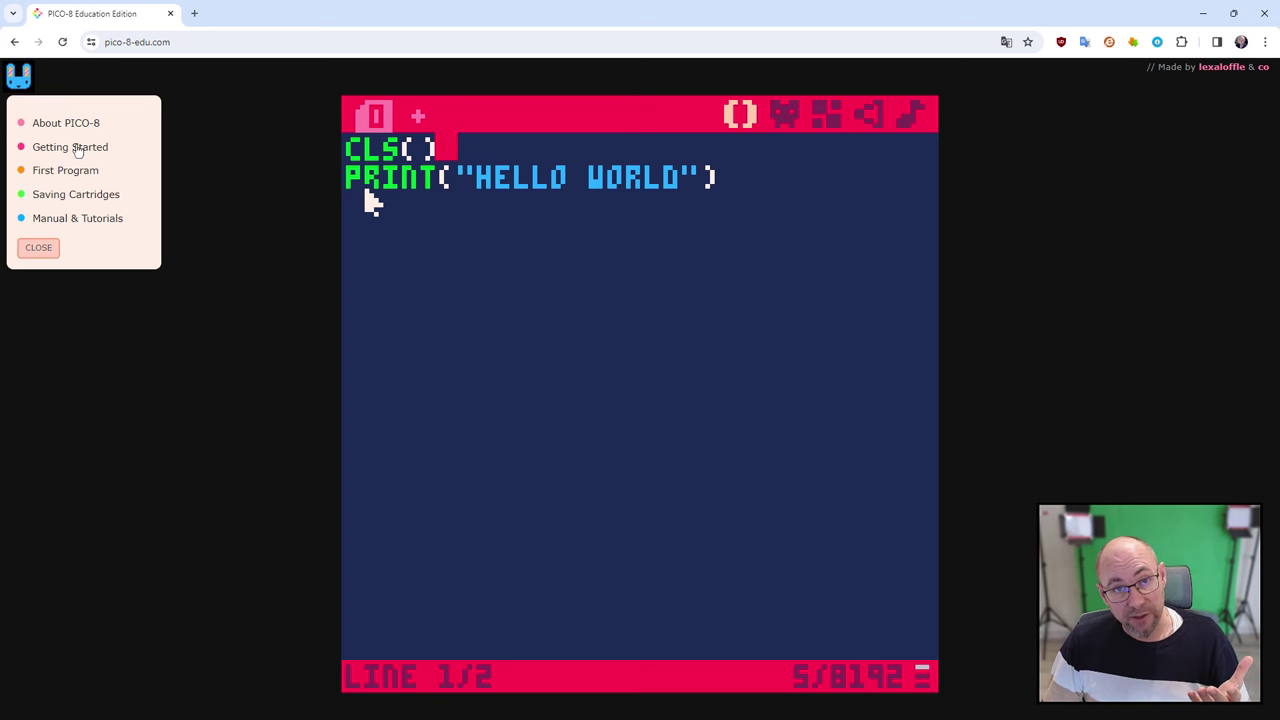
click(55, 172)
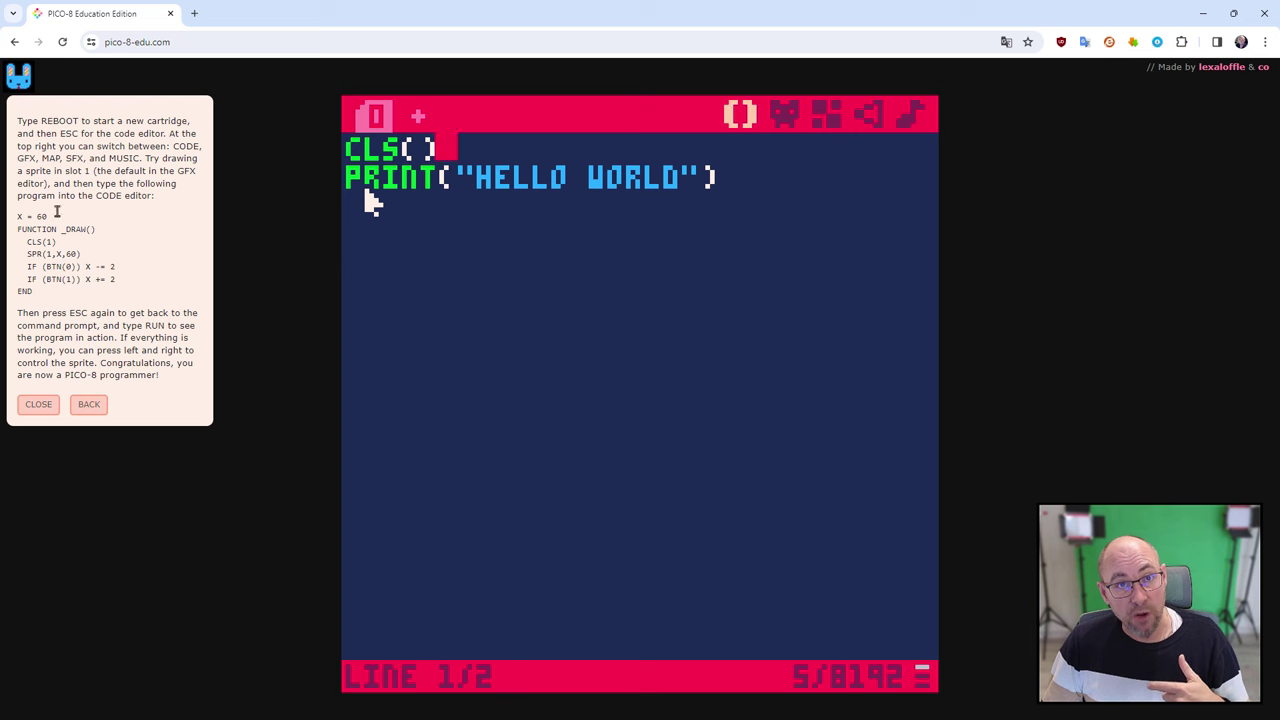
click(90, 406)
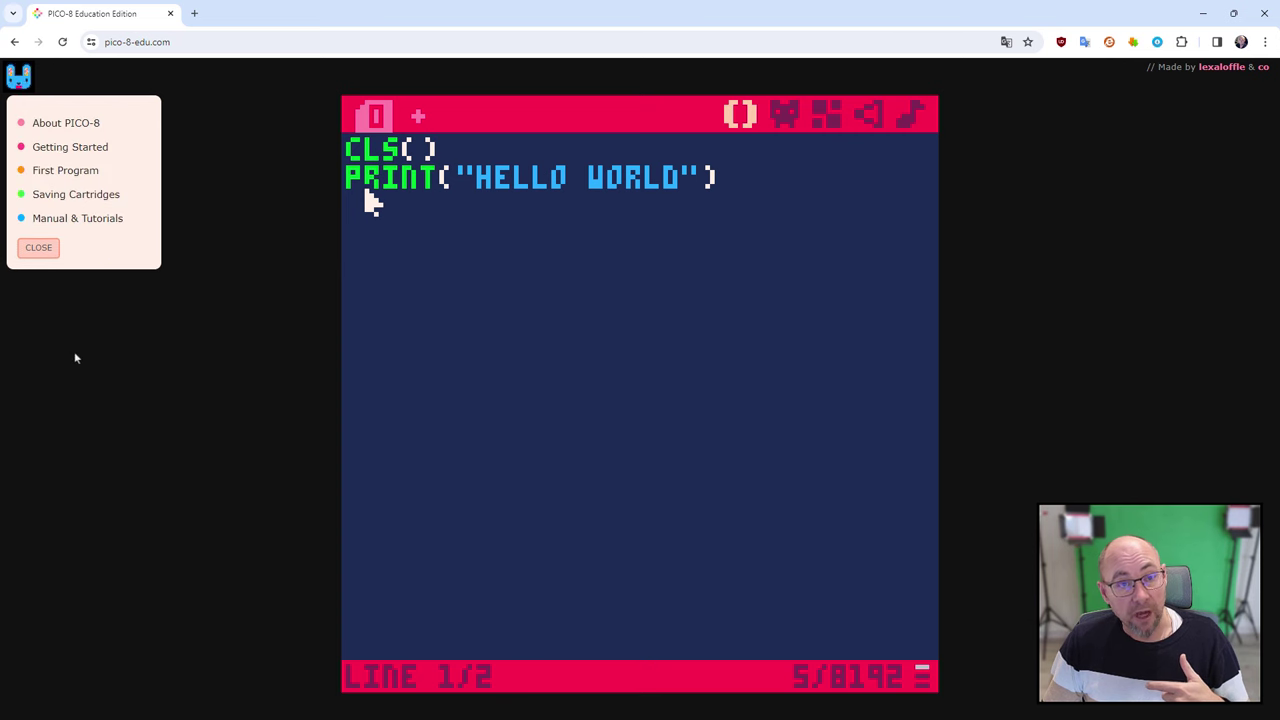
click(60, 197)
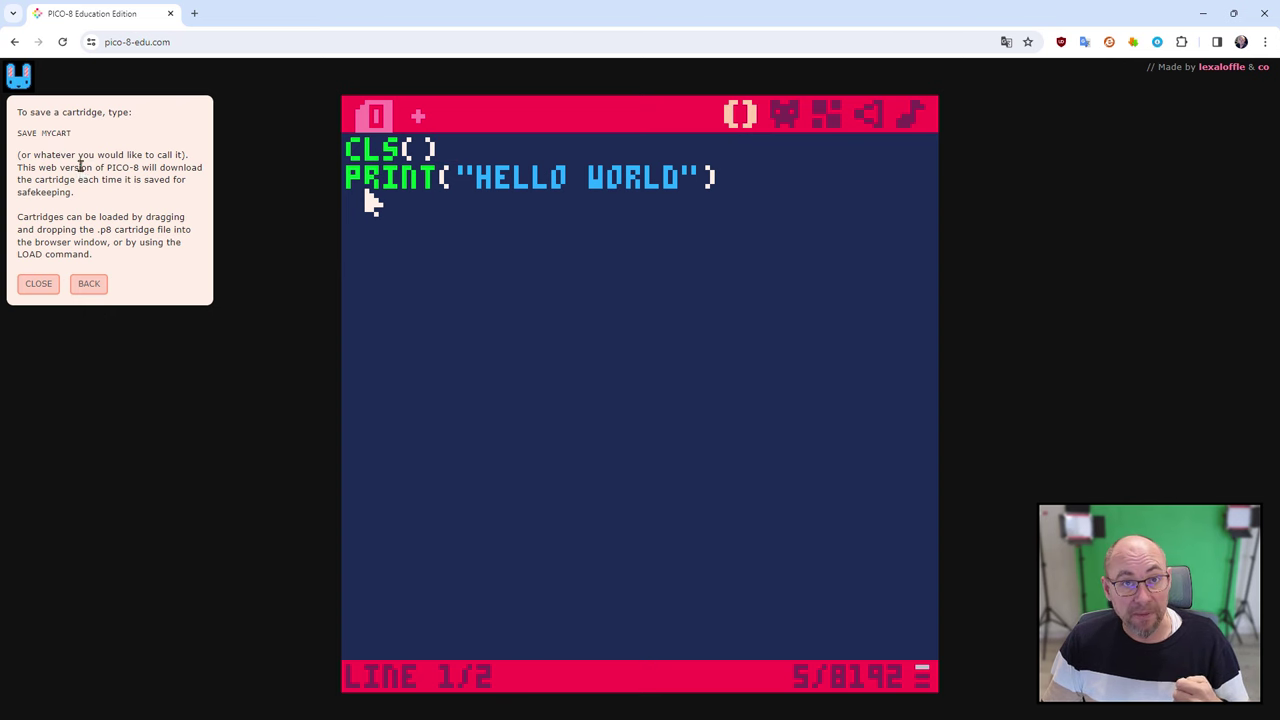
click(89, 285)
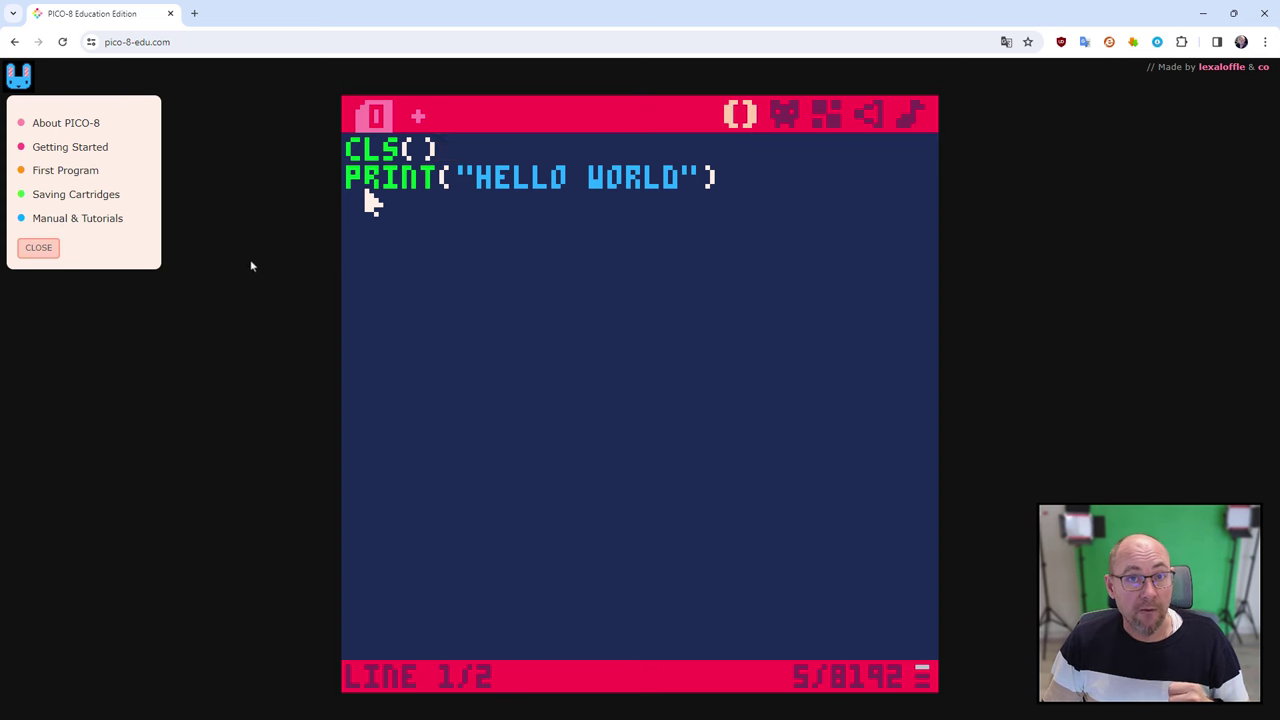
- Close the help panel, leaving the two-line HELLO WORLD code visible
click(45, 258)
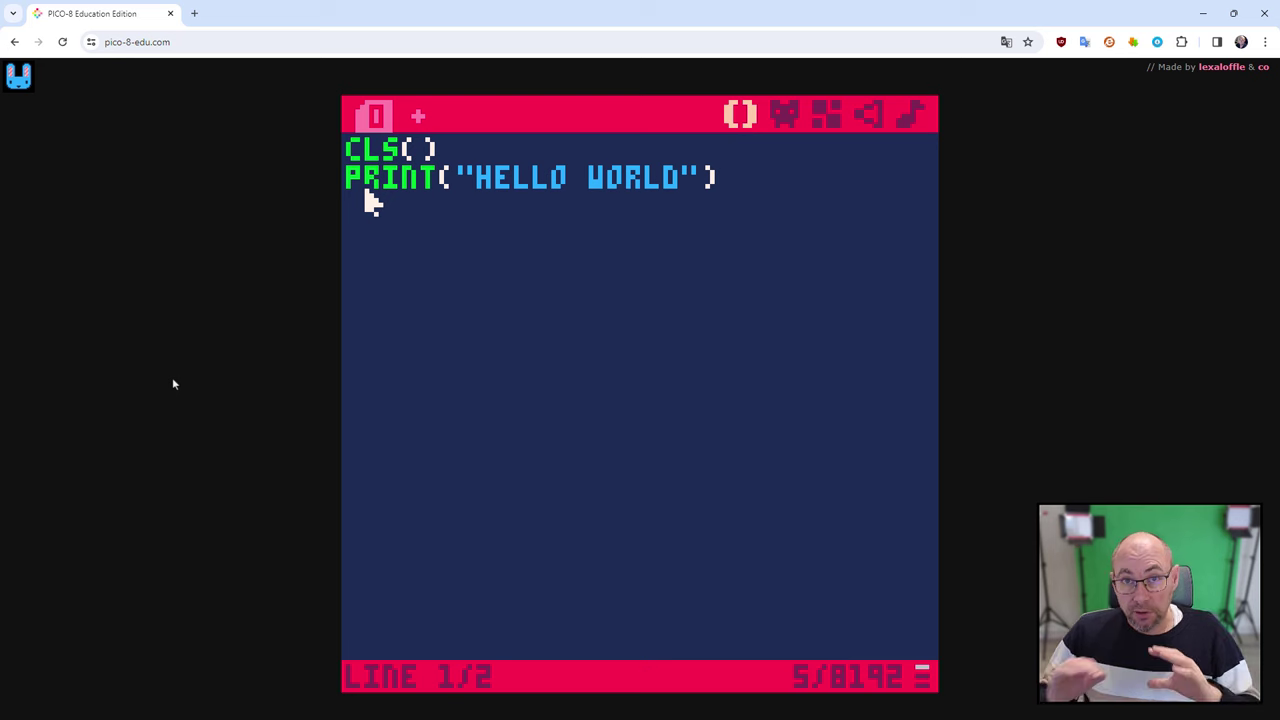